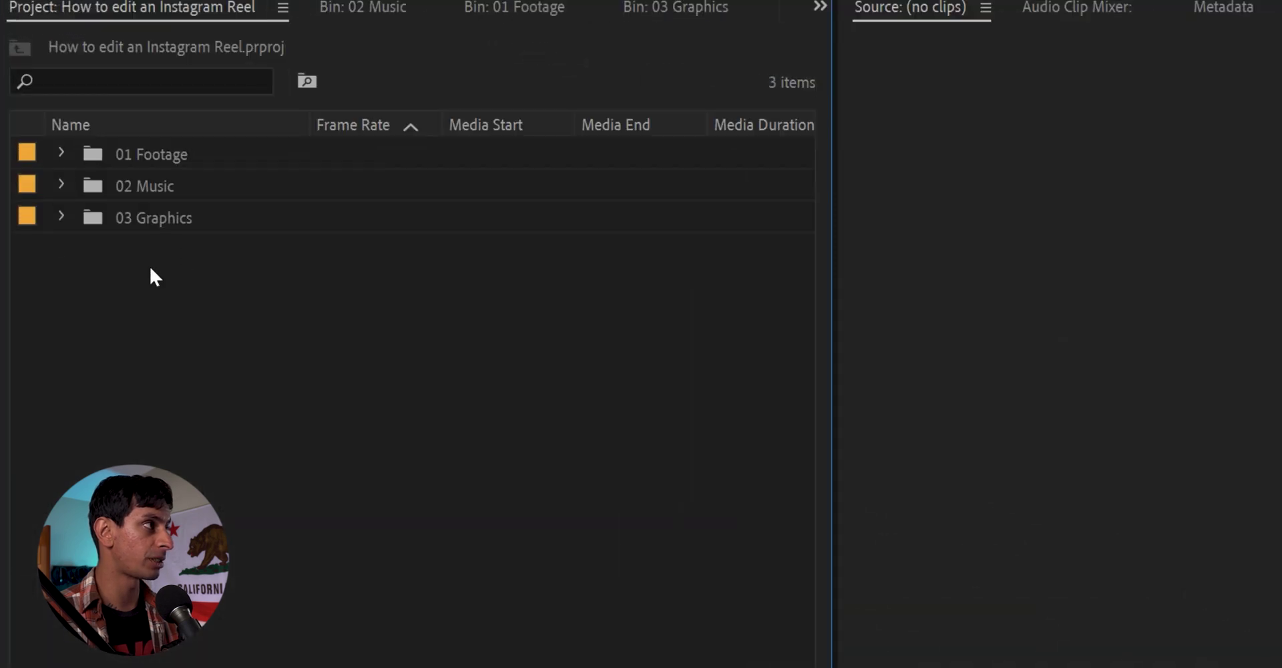
- Review the contents of the 01 Footage and 02 Music bins, then collapse them
left_click(60, 153)
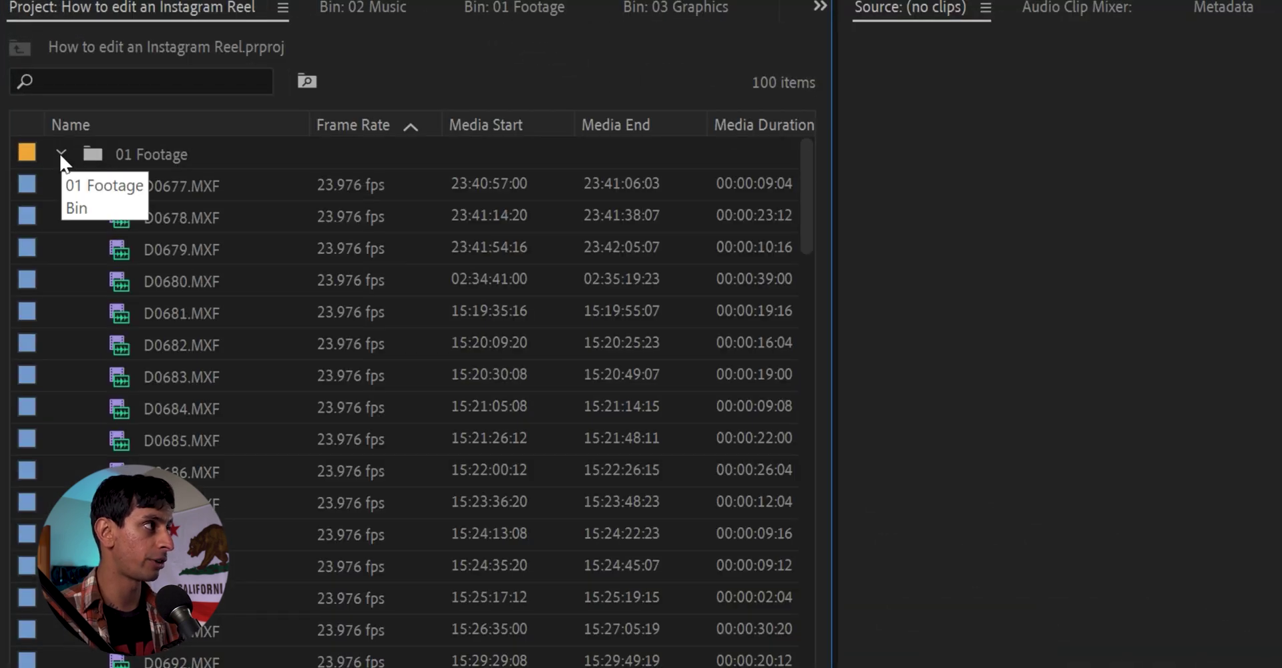
left_click(61, 154)
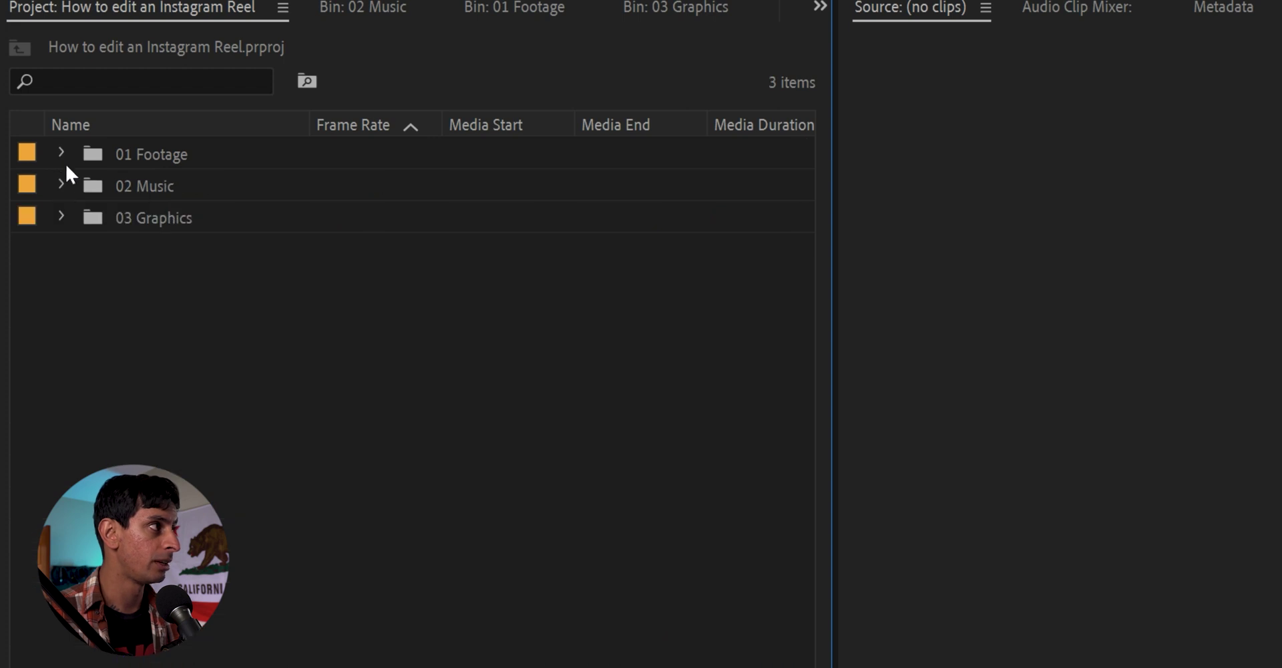
left_click(62, 183)
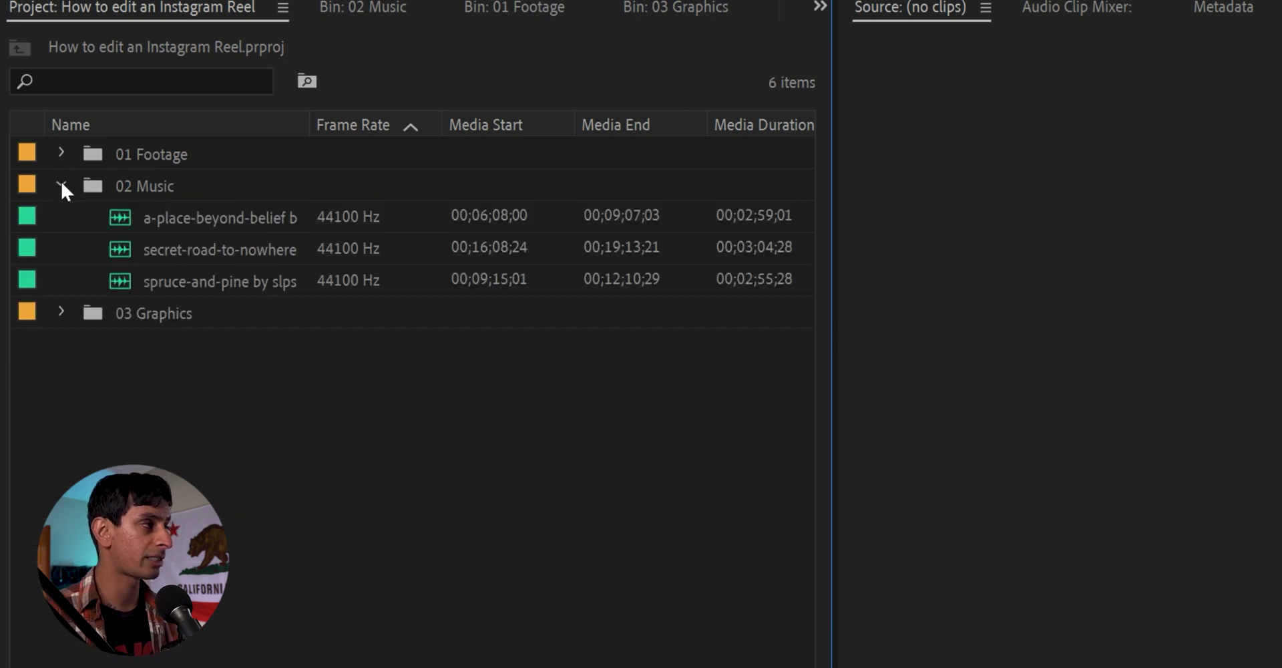
left_click(61, 185)
- Drag Sequence 01 out of the 03 Graphics bin to the project's top level
left_click(62, 217)
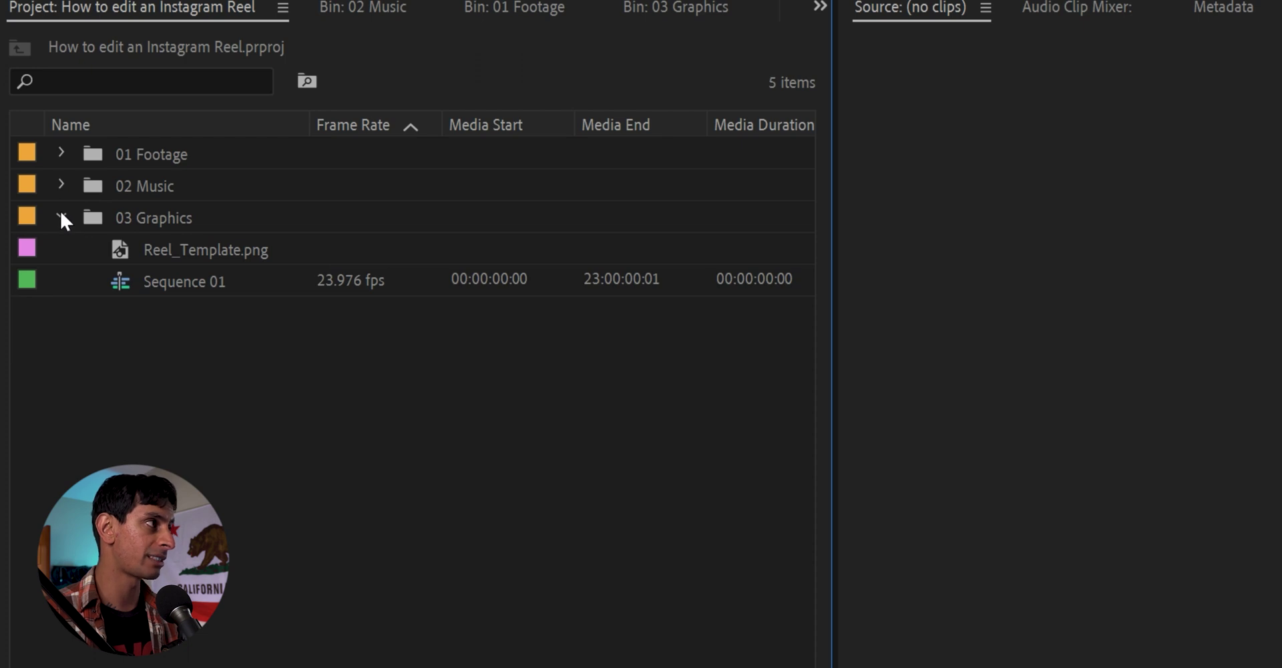
left_click_drag(120, 281, 123, 329)
left_click(141, 355)
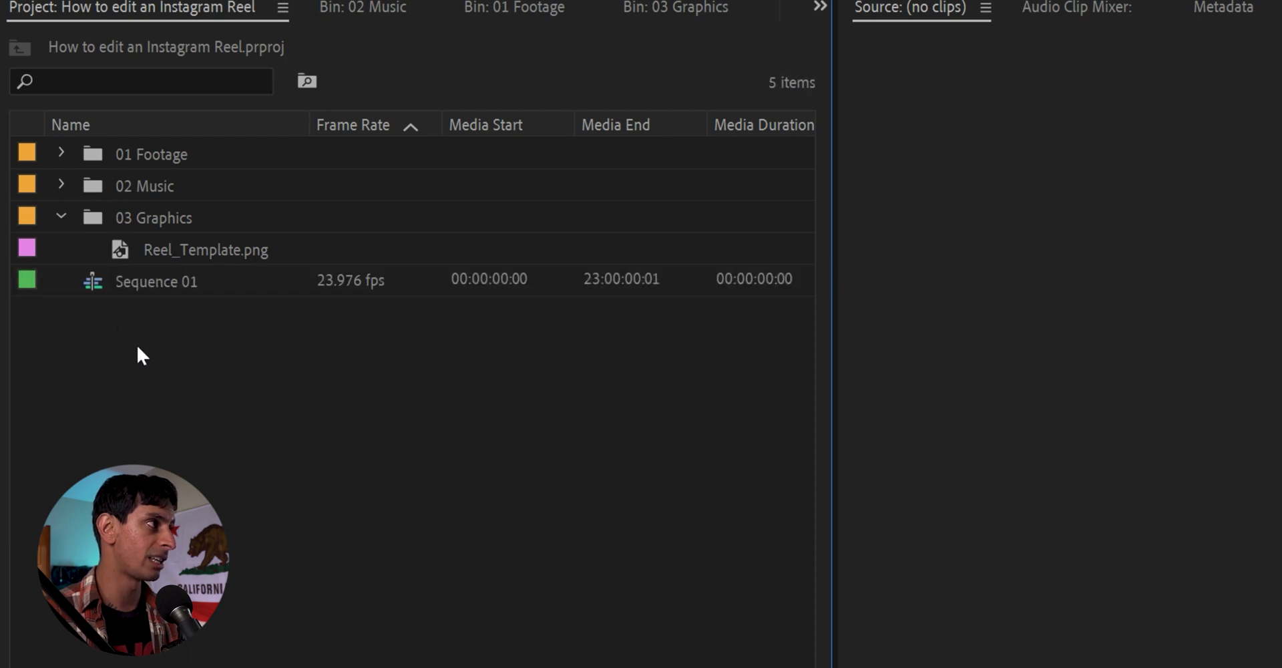
left_click(61, 216)
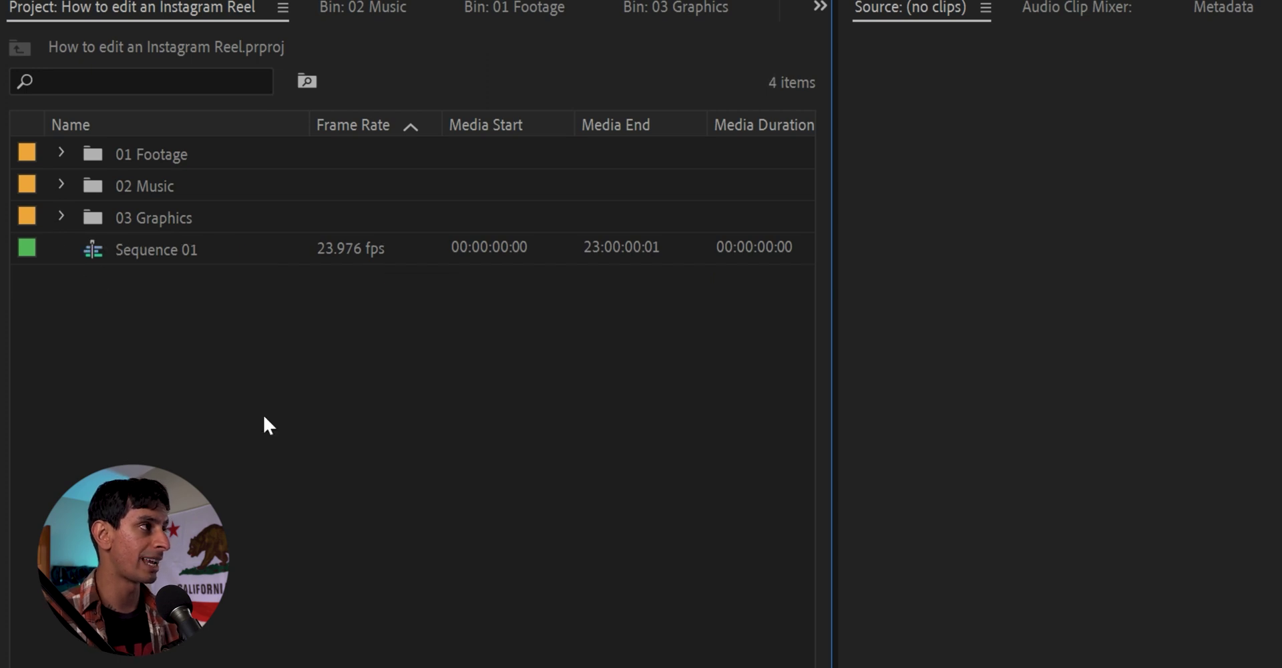
- Create a new sequence at 23.976 fps with a 1080 × 1920 vertical frame size
left_click(19, 3)
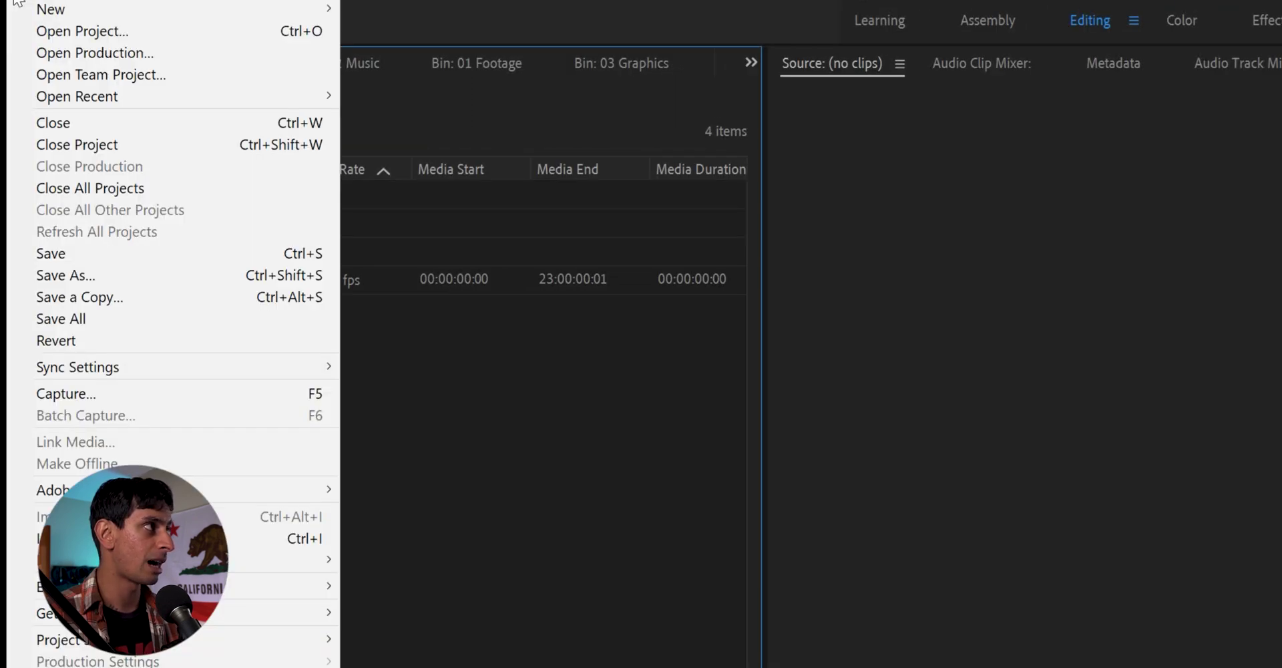
mouse_move(41, 11)
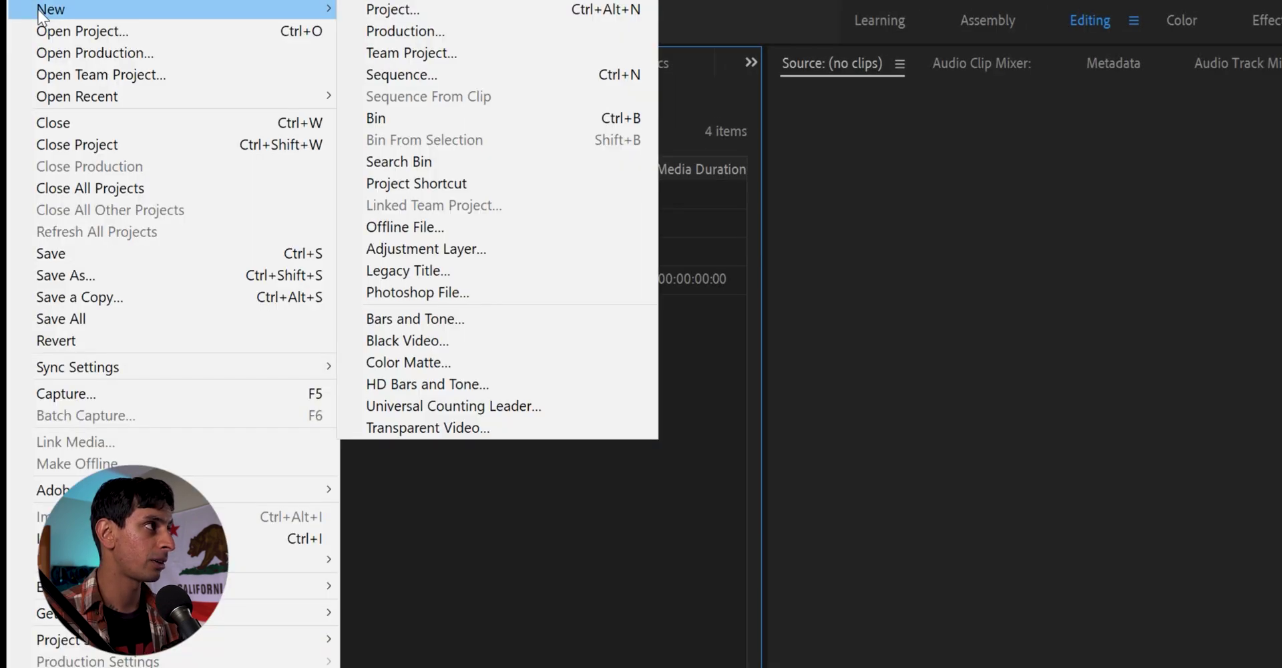
left_click(455, 70)
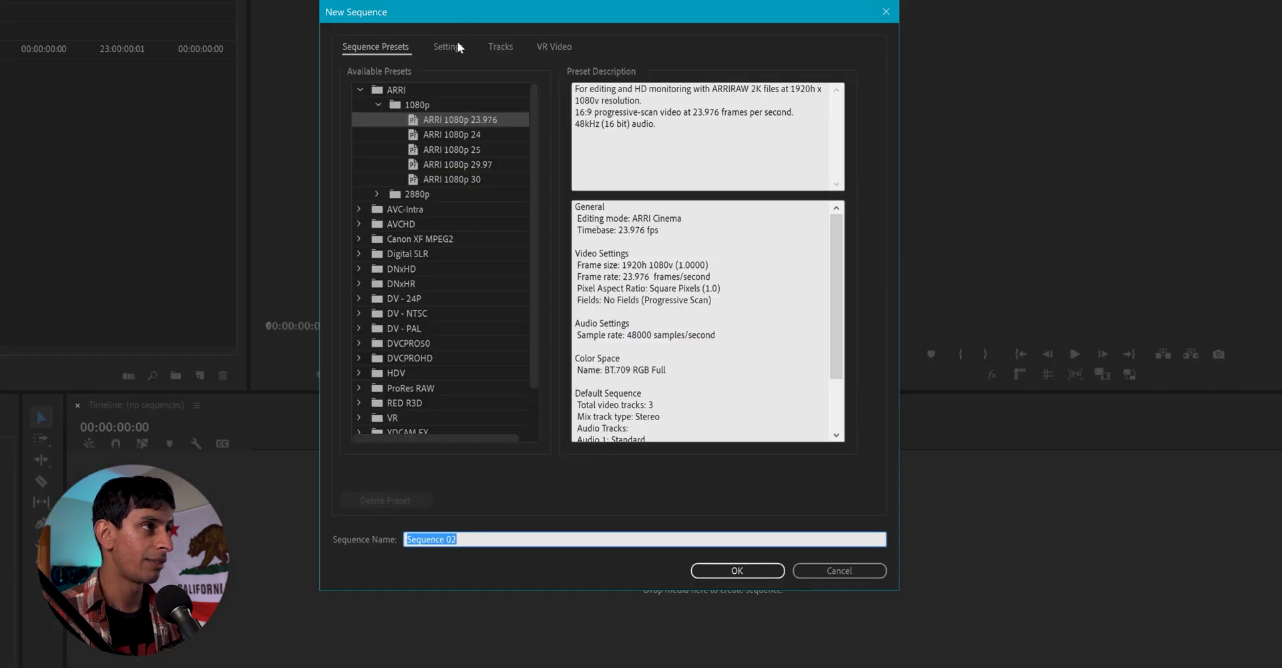
left_click(458, 46)
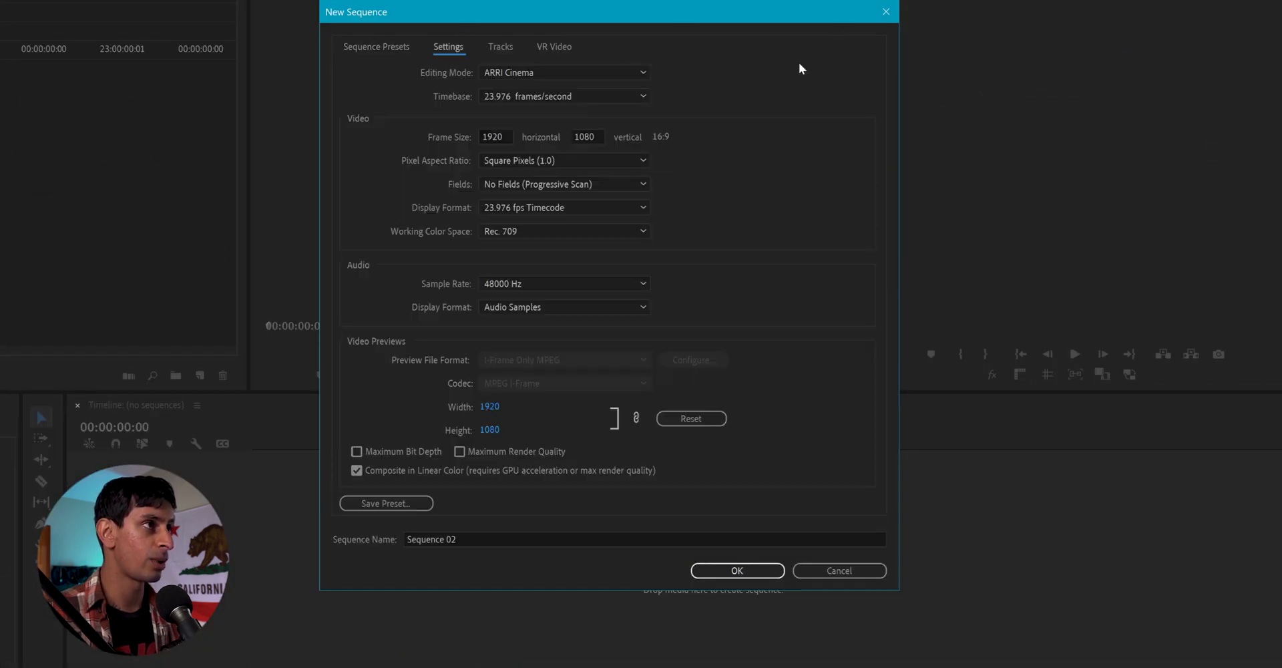
left_click(533, 94)
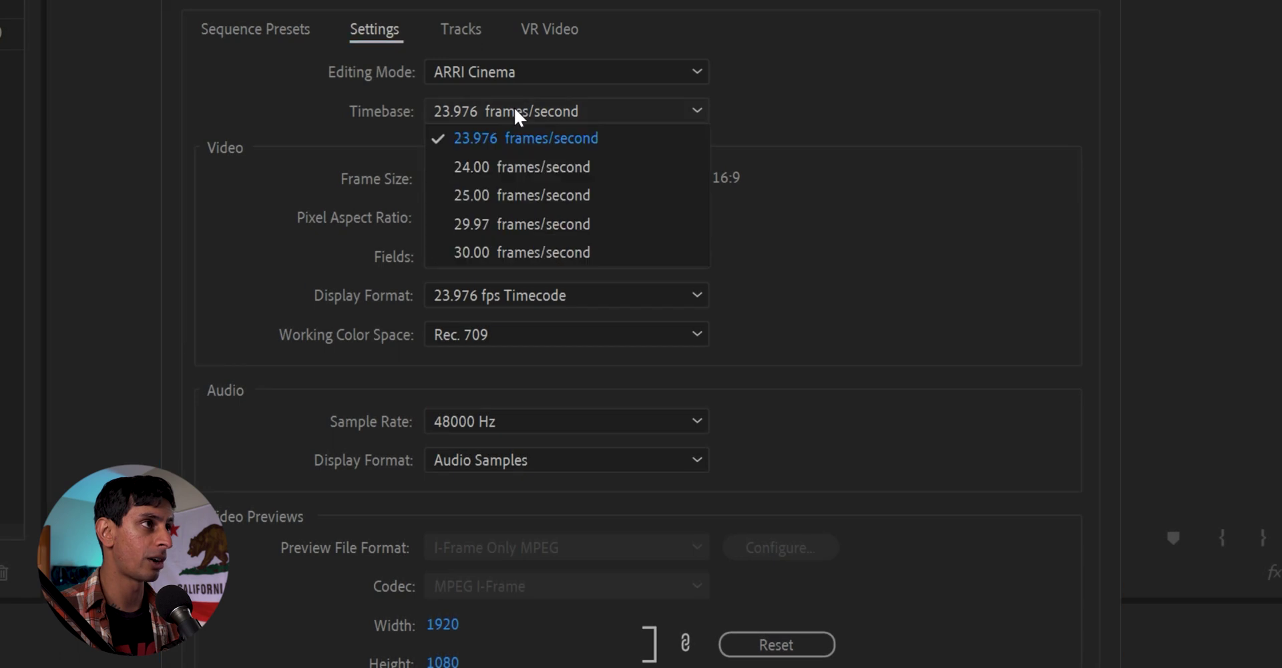
left_click(592, 137)
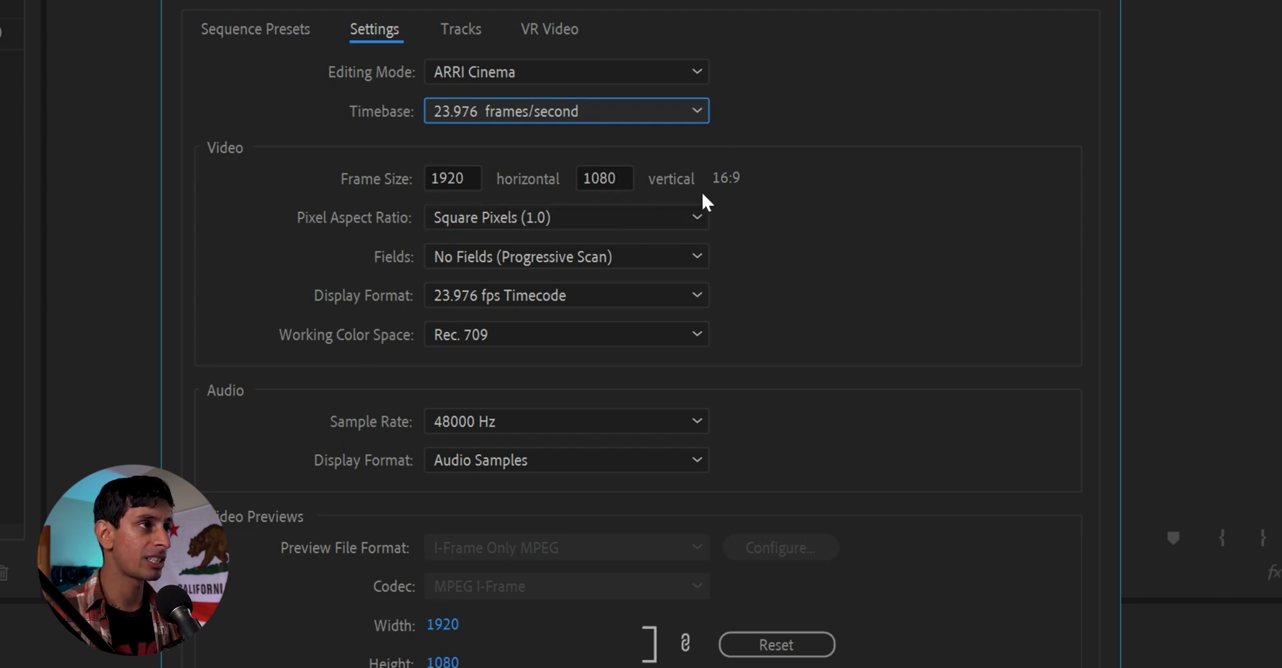
left_click(471, 176)
type("10")
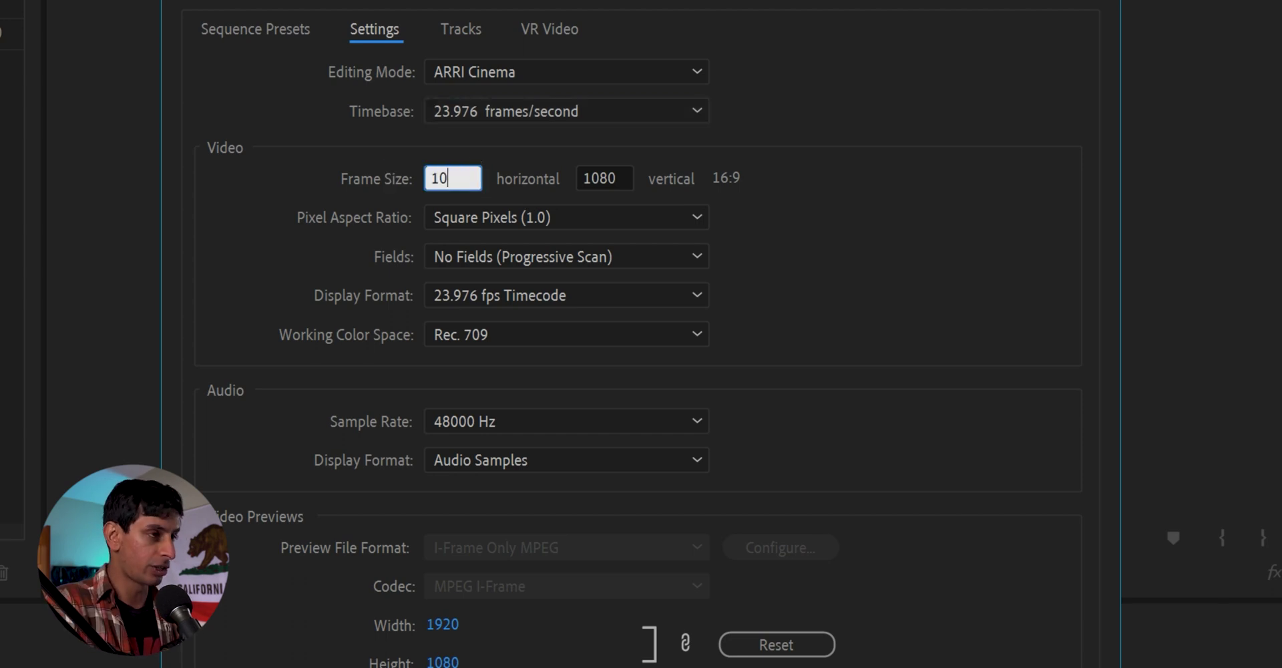
type("80")
key("Tab")
type("1")
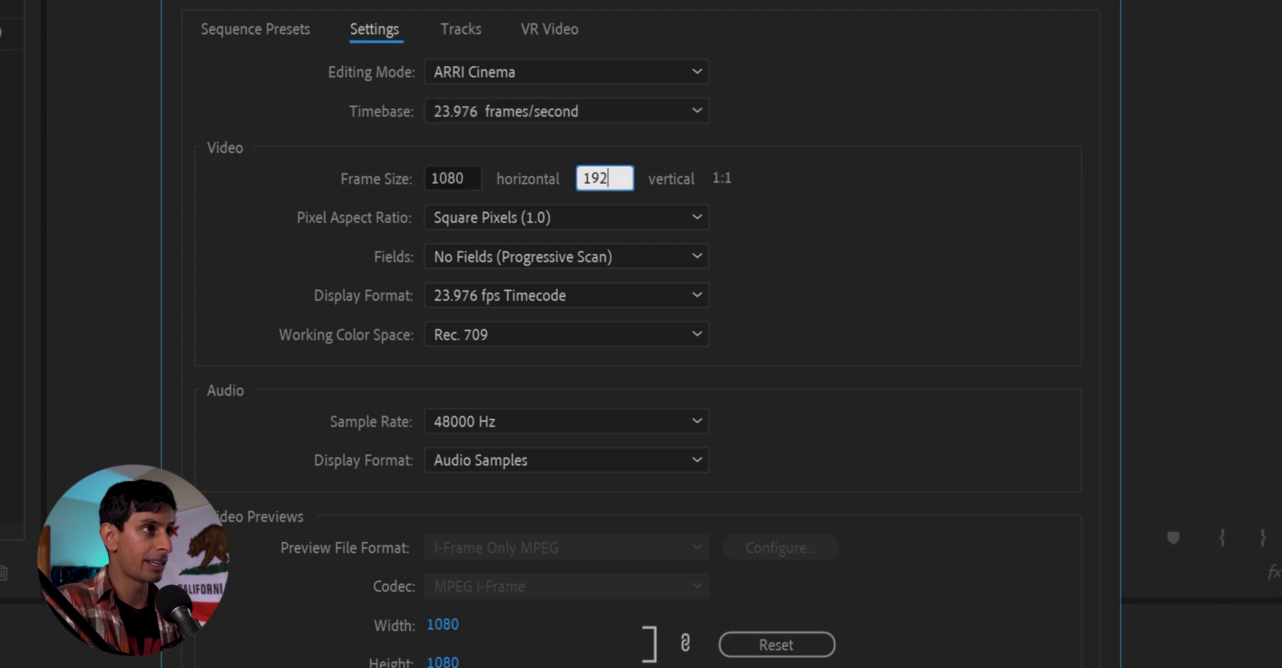
type("920")
left_click(768, 207)
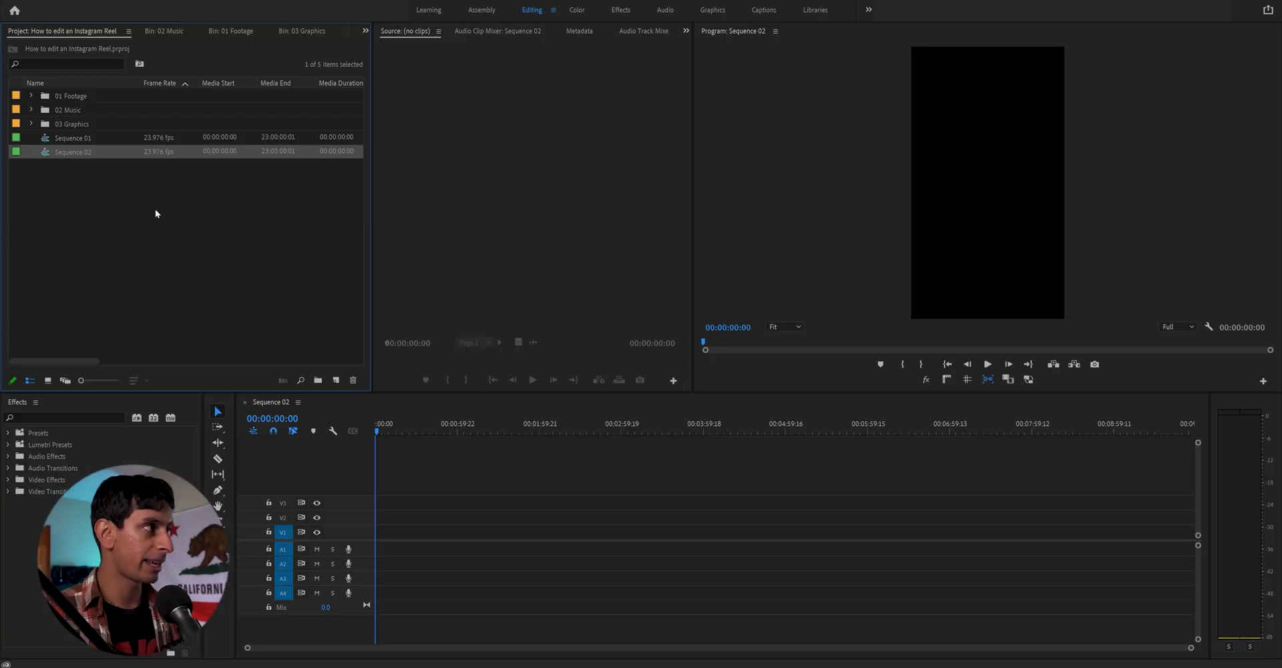
- Import Reel_Template.png from the parent project folder
double_click(141, 195)
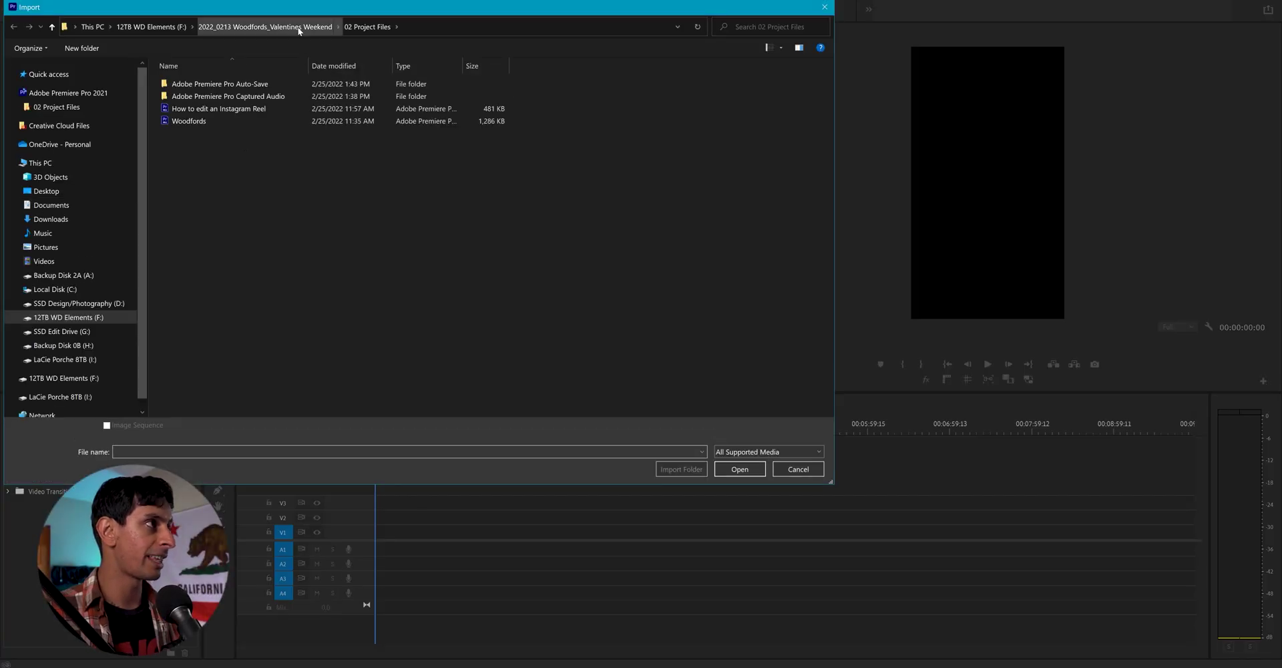
left_click(267, 27)
double_click(202, 135)
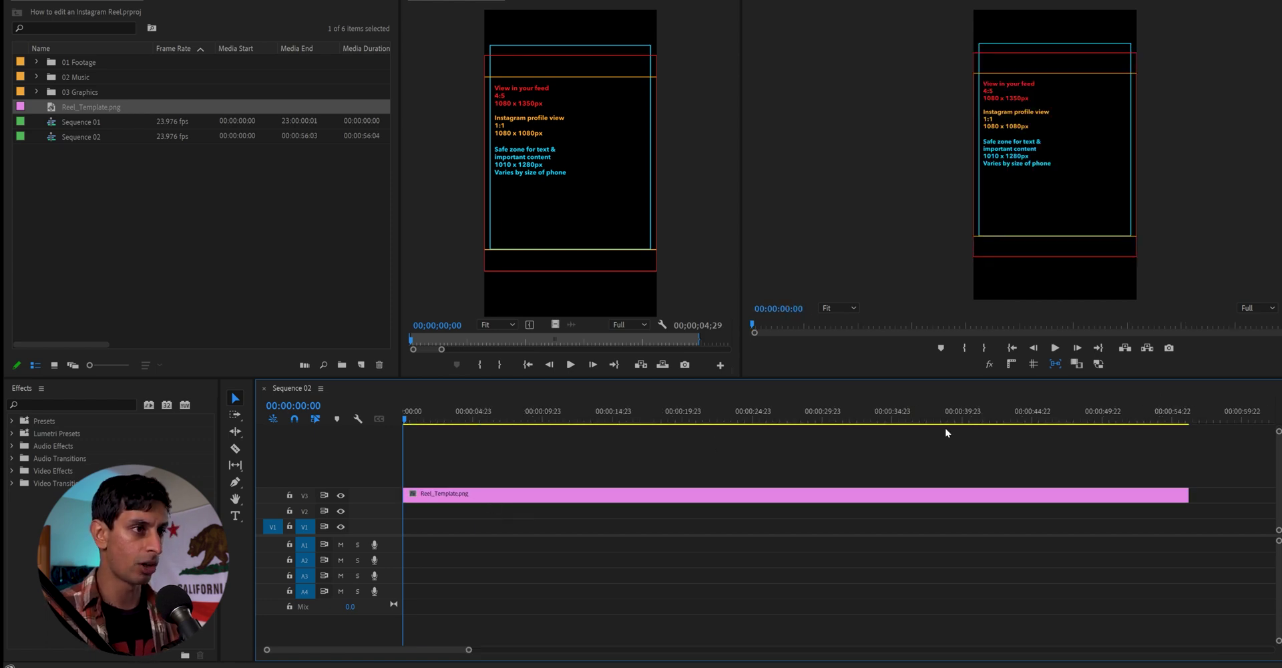
- Trim the template on V3 to end at 00:00:29:21, fit the sequence, and hide its track
left_click_drag(753, 424, 821, 427)
left_click_drag(1194, 498, 834, 499)
key("backslash")
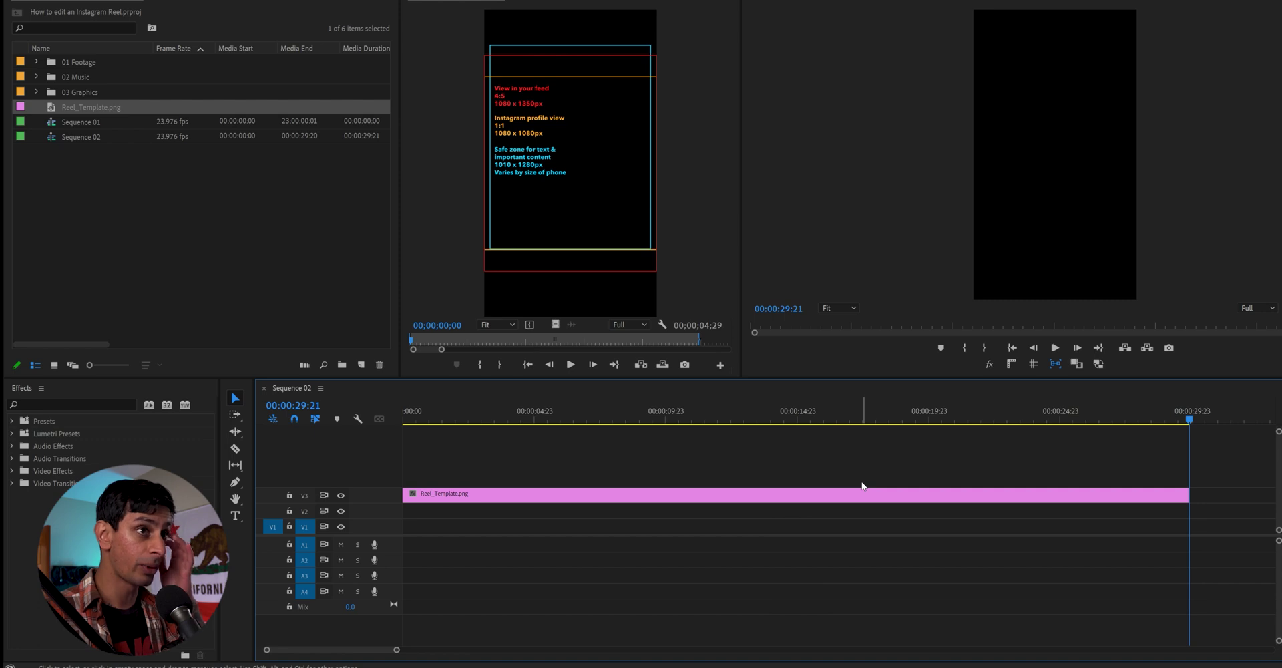
left_click_drag(765, 421, 575, 470)
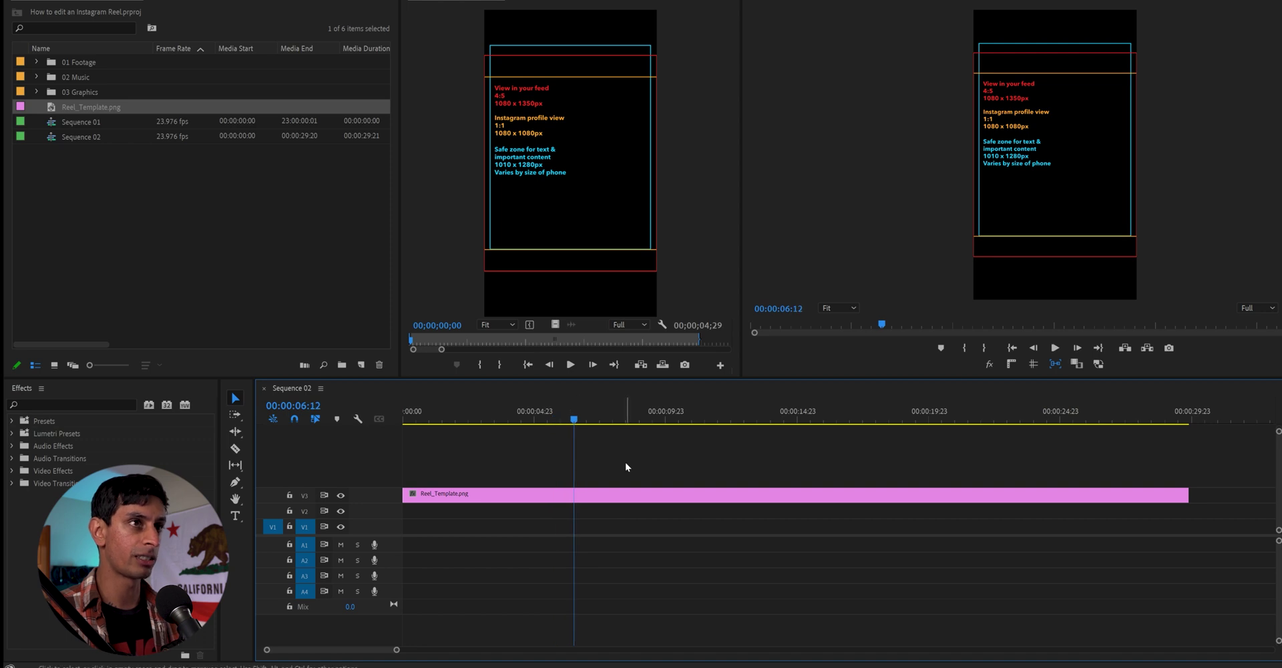
left_click(340, 495)
- Open the 01 Footage bin in thumbnail view to browse the clips
left_click(35, 62)
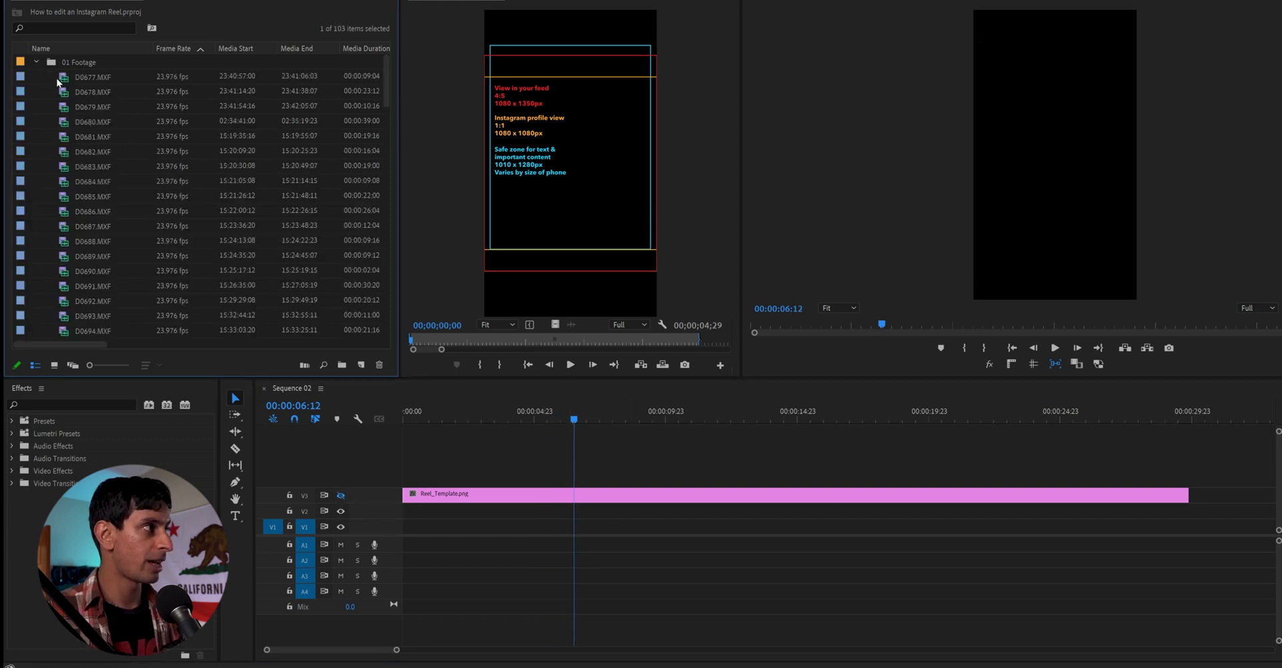
left_click(54, 364)
double_click(69, 81)
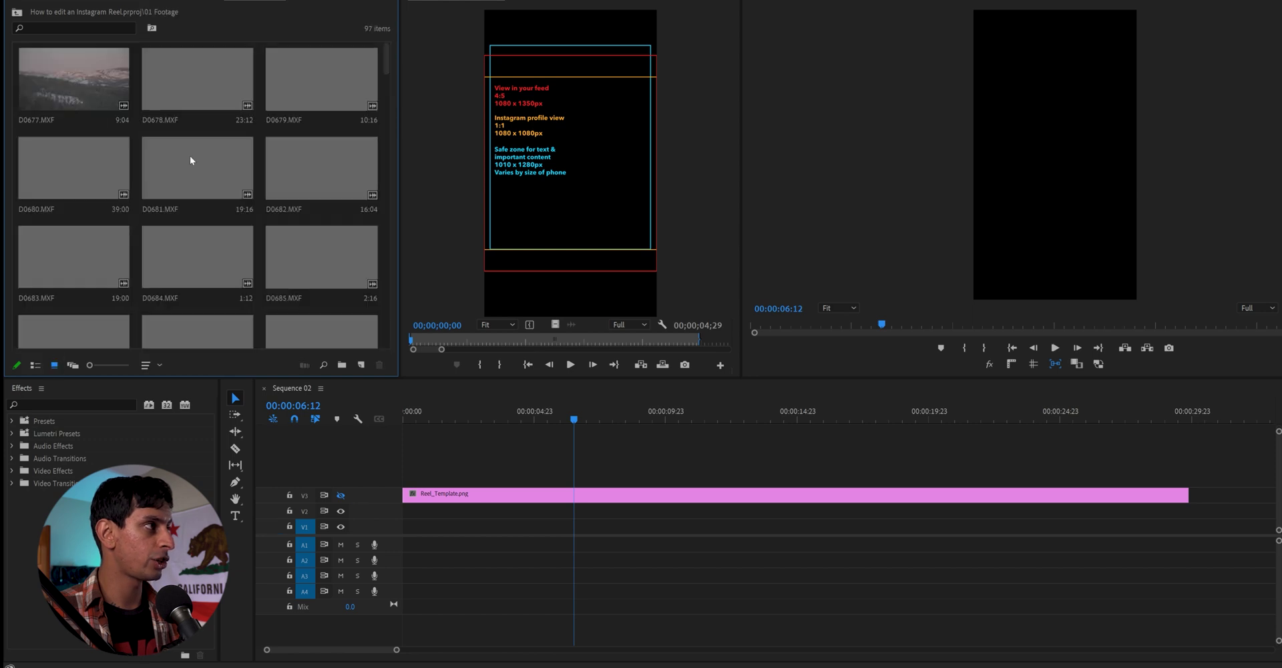
left_click_drag(384, 54, 385, 68)
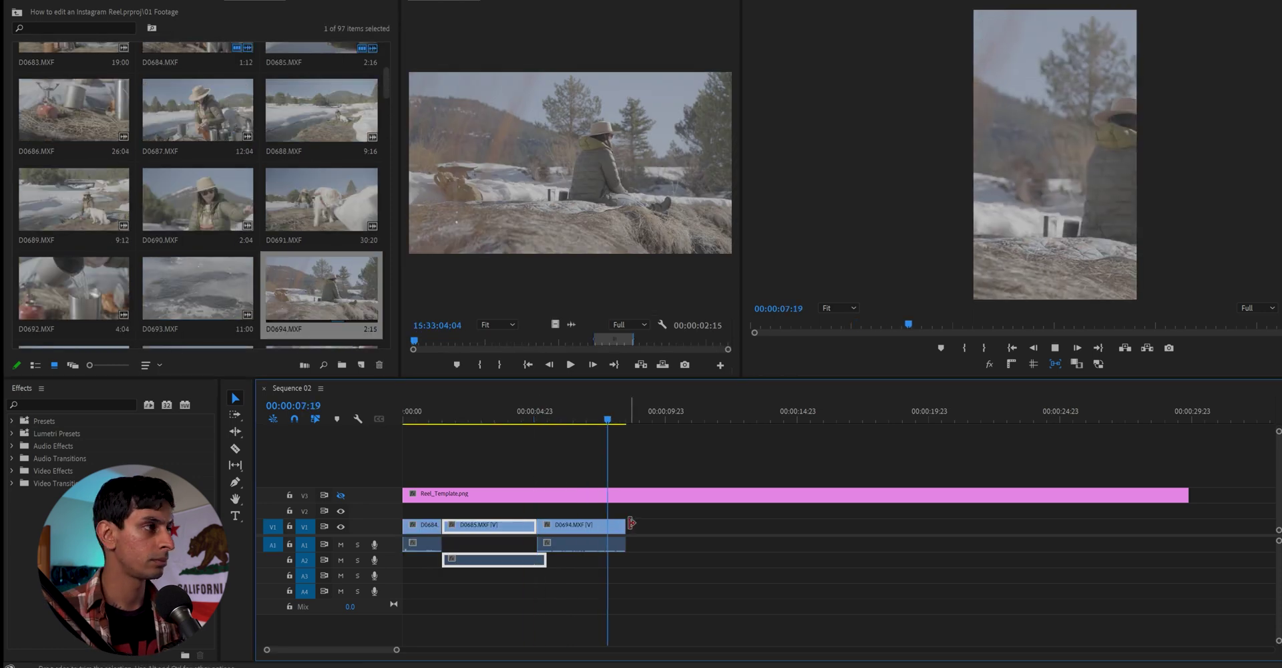
scroll(200, 200, "down", 5)
- Preview the snow-trip footage clips and add them to the timeline
double_click(197, 287)
scroll(200, 200, "down", 3)
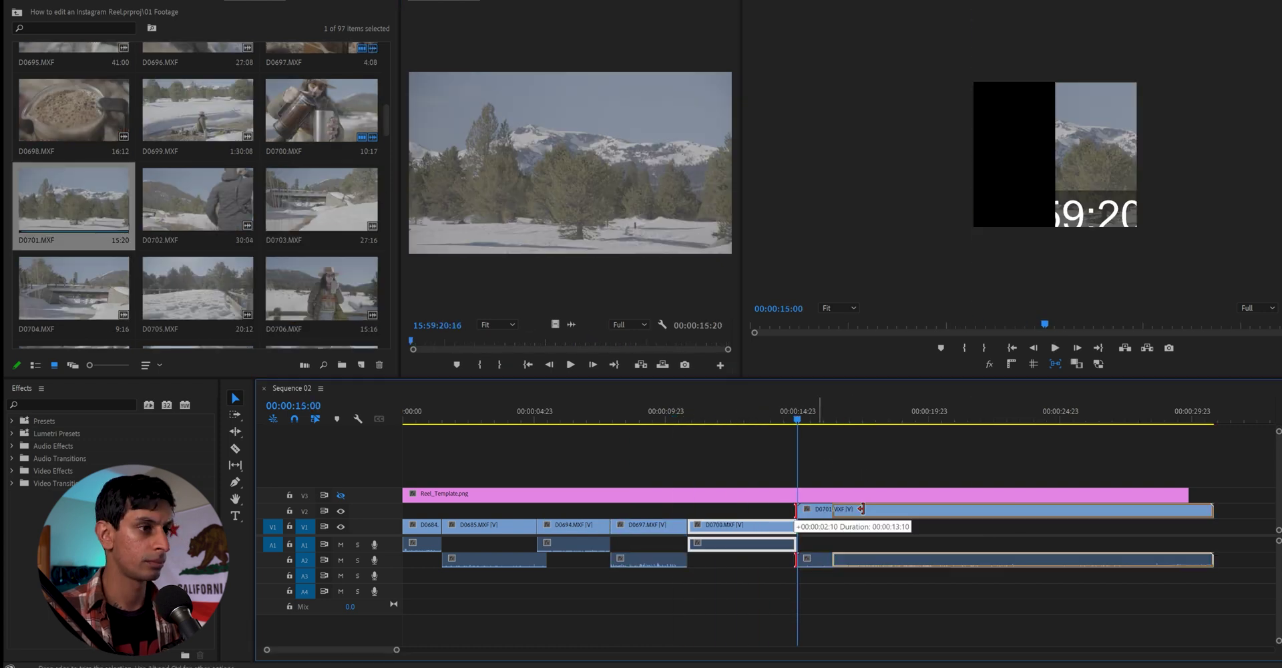
double_click(321, 287)
left_click_drag(570, 163, 888, 524)
scroll(200, 200, "down", 5)
- Place D0739 on V1 after D0708 and move the template up to a new V4 track
double_click(321, 260)
left_click_drag(570, 164, 1110, 558)
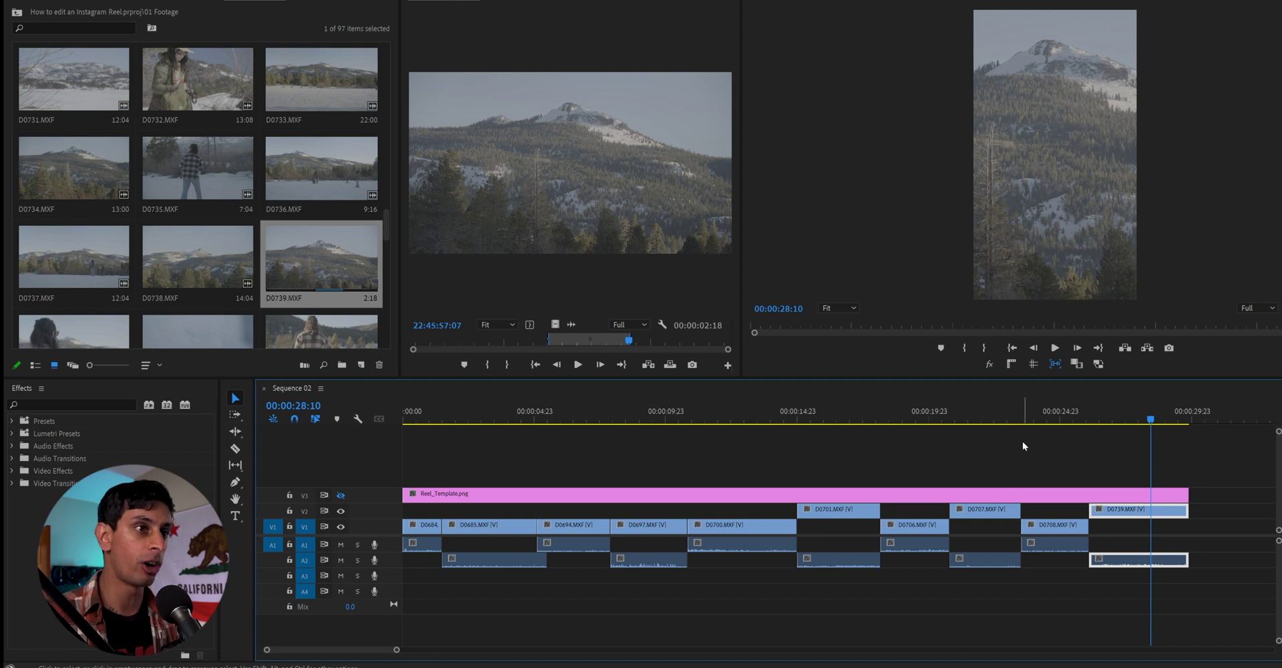
left_click_drag(845, 501, 847, 475)
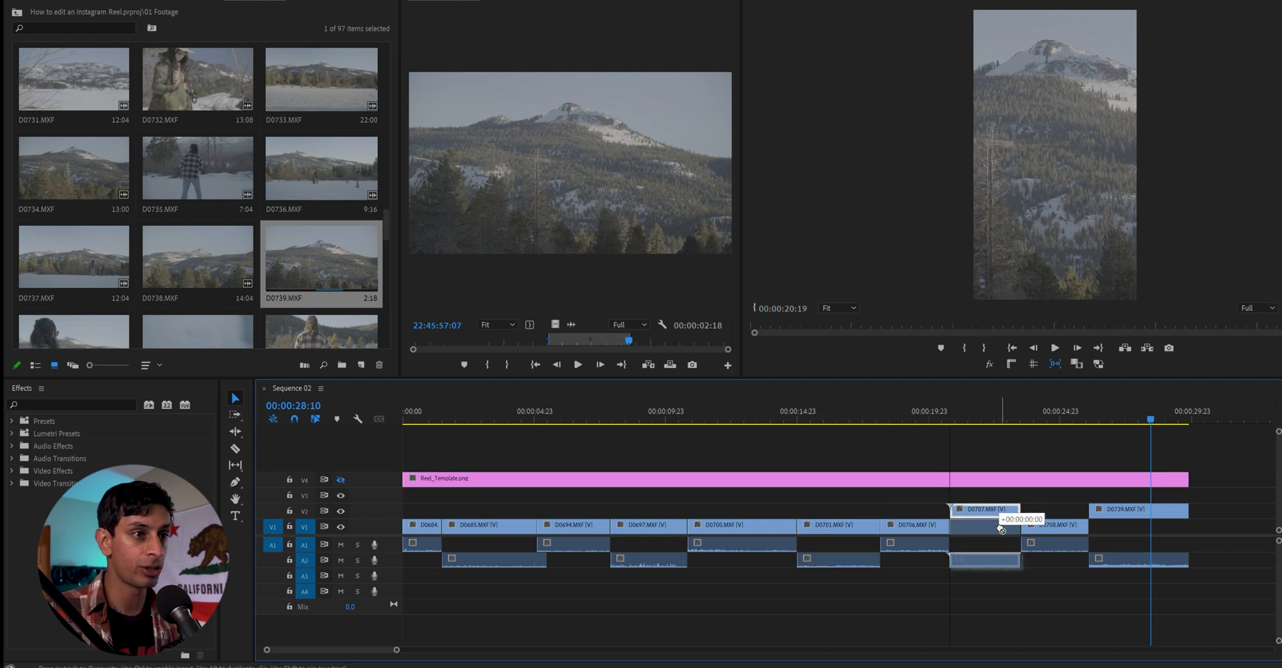
left_click_drag(1132, 518, 1133, 526)
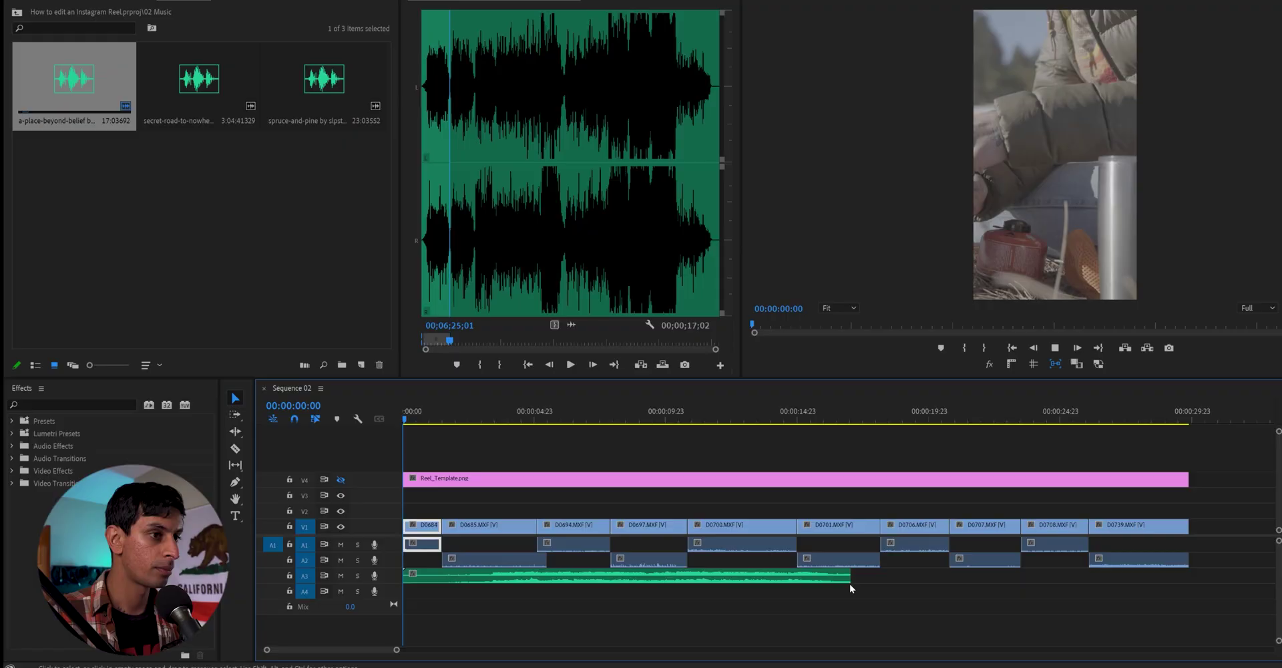
- Extend the A3 music clip past the last video clip, expanding Audio 3 to see its waveform
left_click_drag(849, 576, 895, 579)
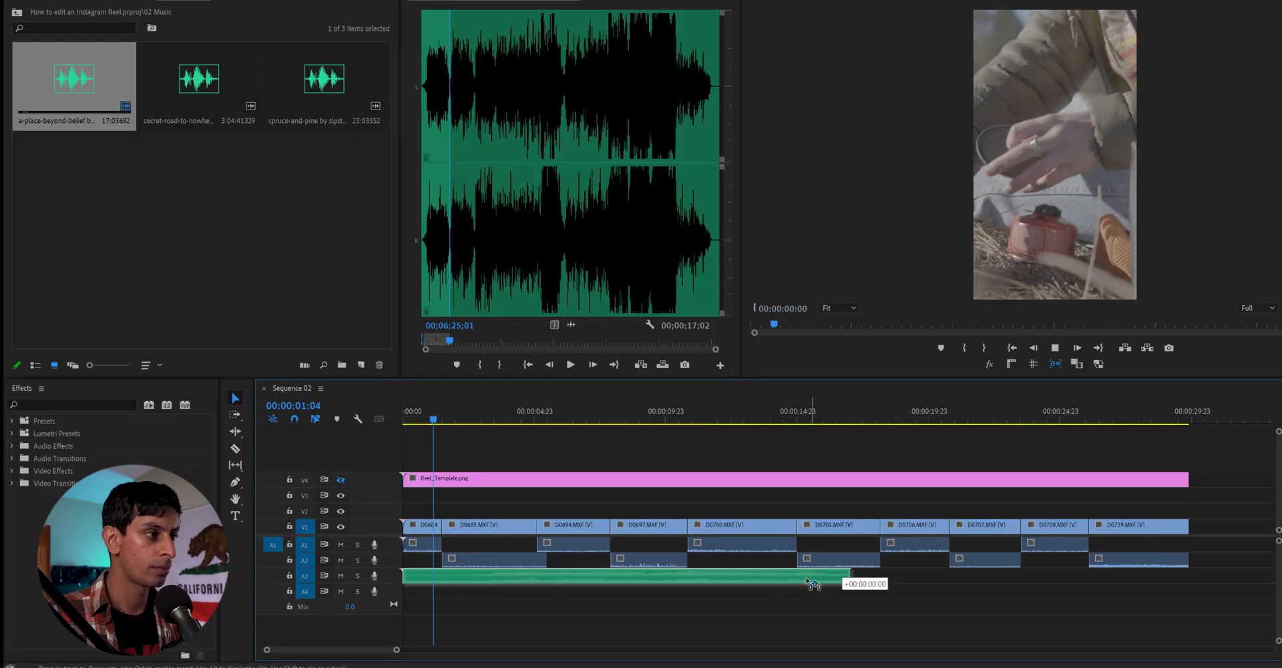
left_click_drag(813, 584, 847, 576)
left_click_drag(1163, 582, 1220, 579)
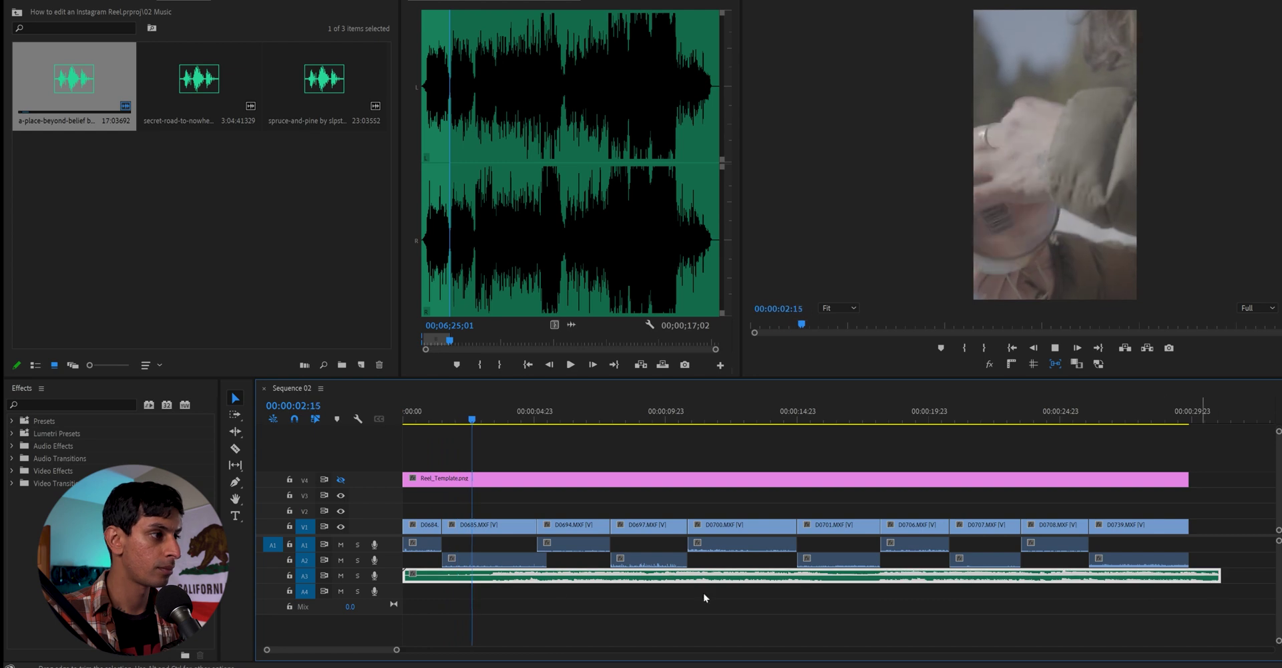
double_click(384, 574)
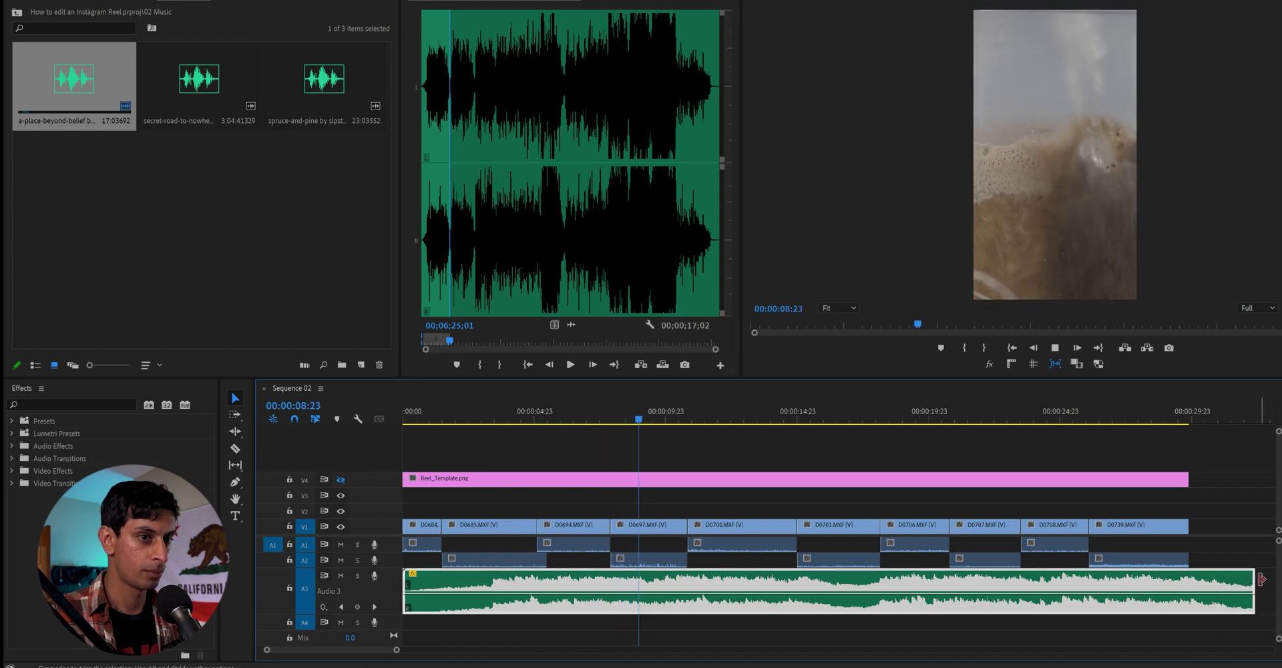
key("minus")
left_click_drag(838, 572, 884, 586)
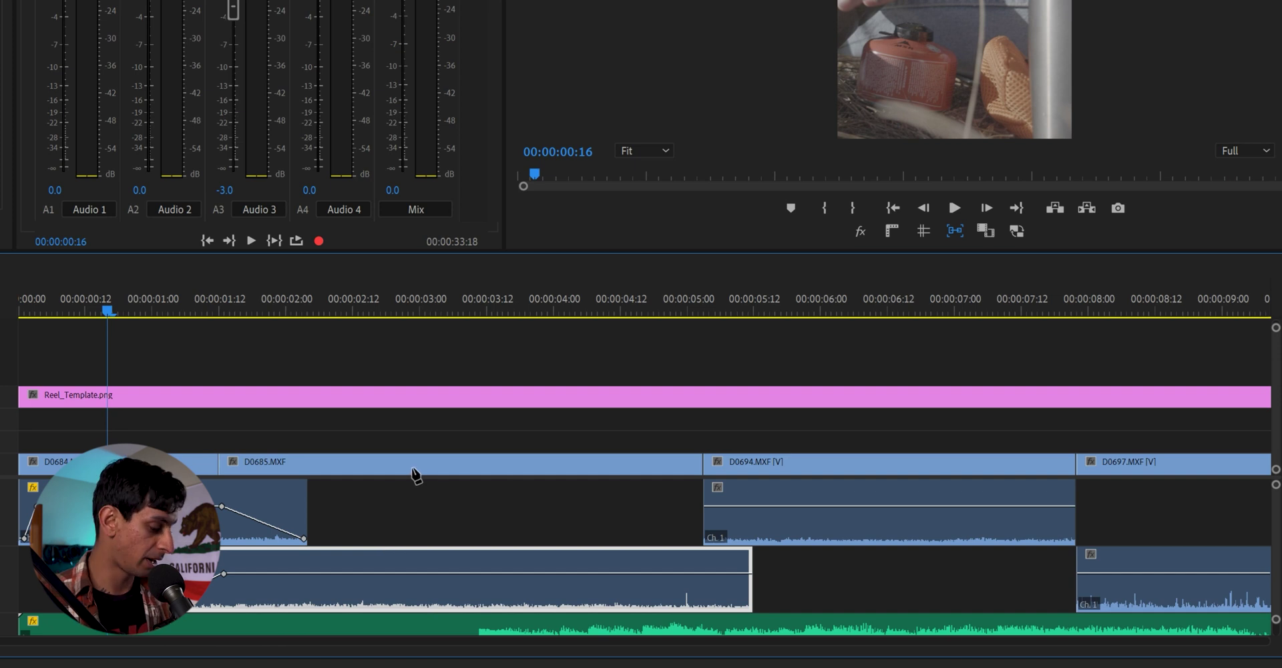
- Extend the first Audio 1 clip and add Pen-tool volume keyframes fading it down to -34.7 dB
left_click(381, 459)
left_click(378, 555, "shift")
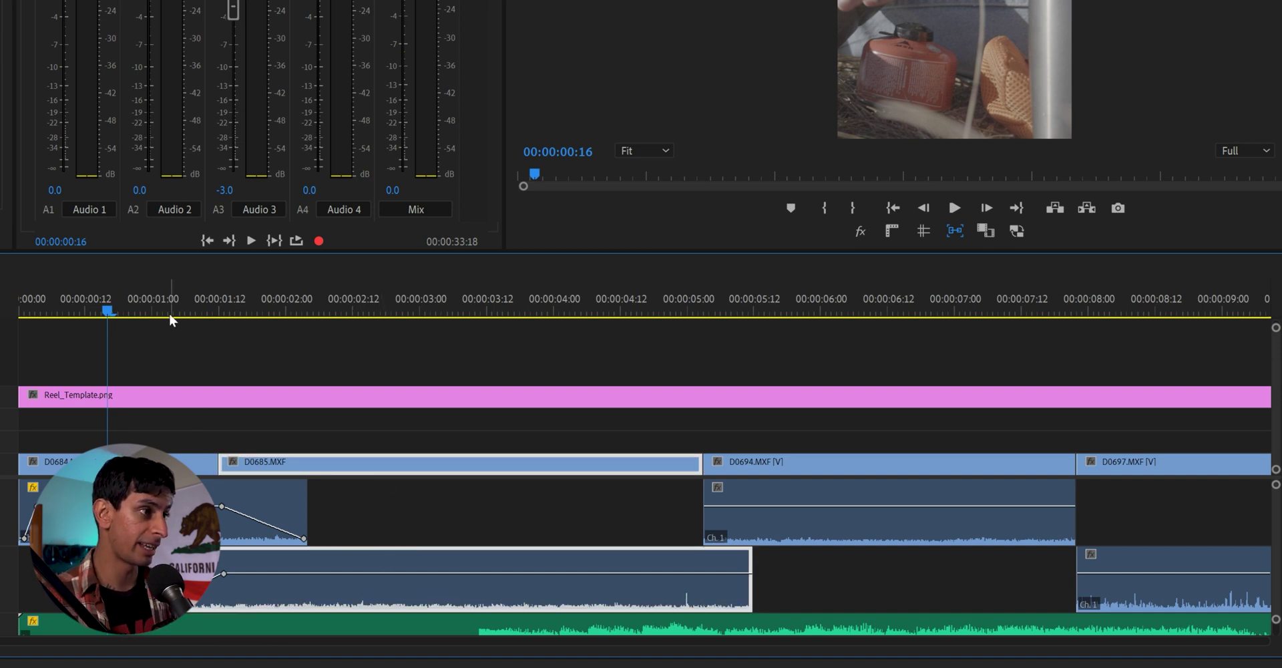
left_click(283, 495)
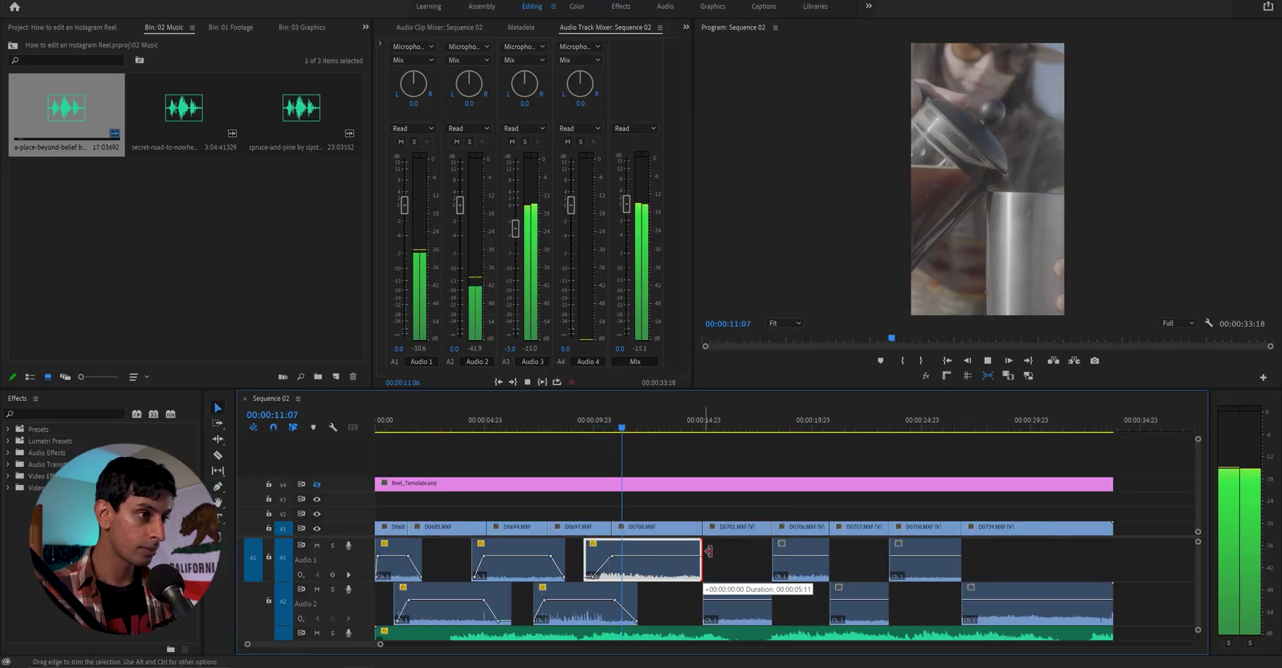
mouse_move(709, 551)
left_mouse_down()
mouse_move(762, 550)
mouse_move(714, 561)
left_mouse_up()
key("p")
left_click(702, 555)
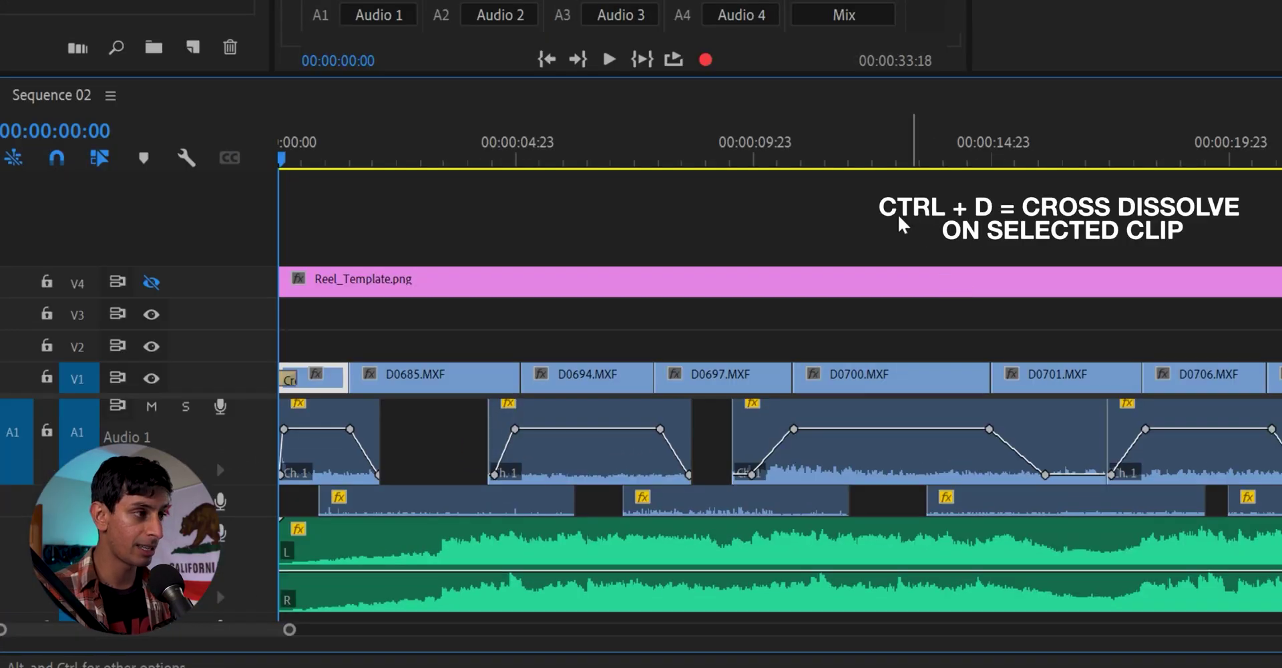
- Shorten the opening Cross Dissolve on D0684.MXF to about 4 frames and preview it
key("equal")
key("equal")
key("equal")
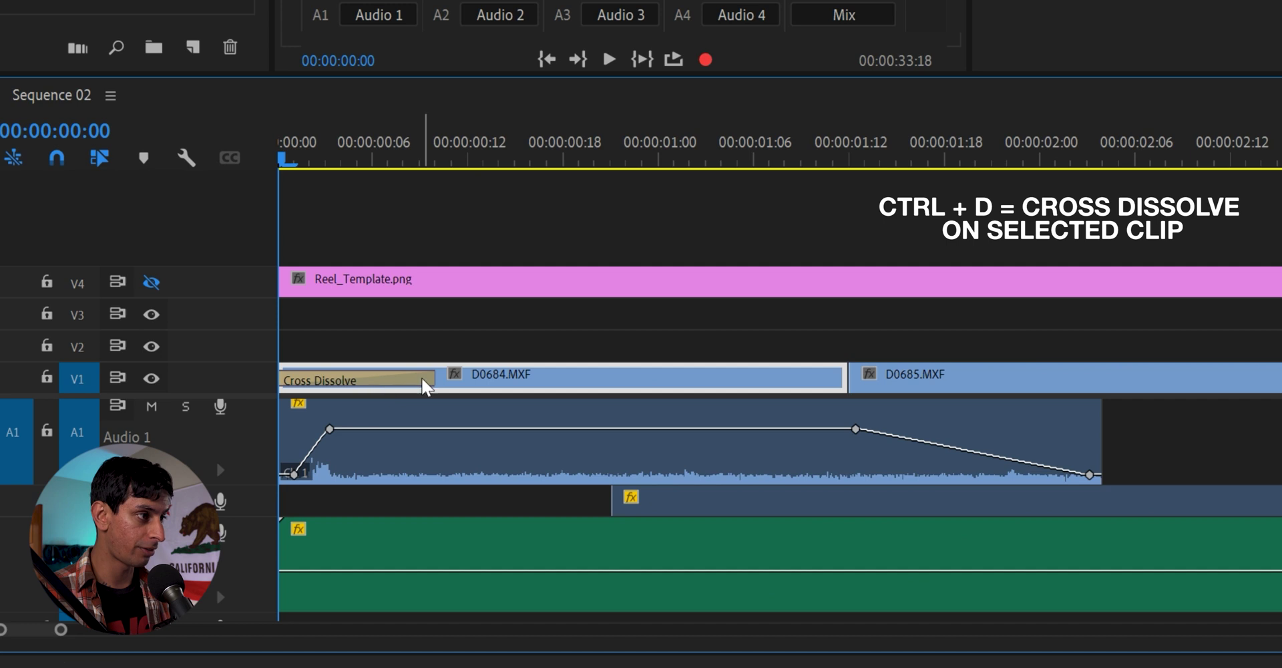
left_click_drag(424, 386, 341, 385)
key("space")
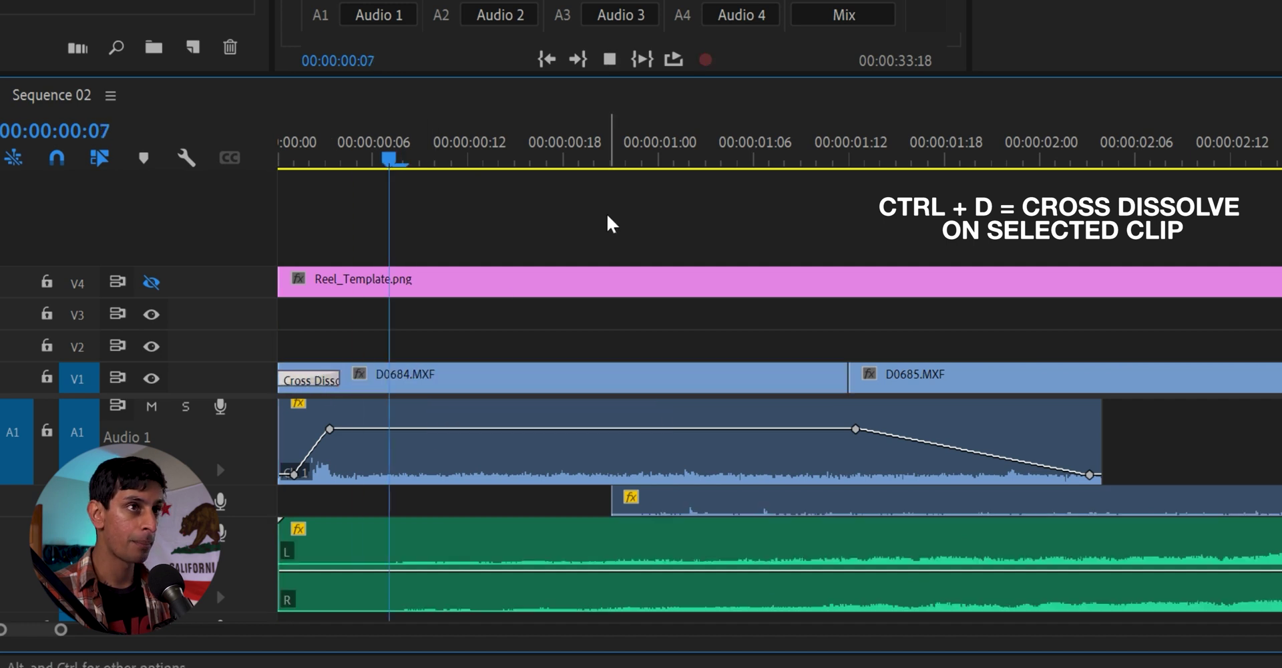
key("space")
- Trim D0739.MXF and Reel_Template.png so both end together at 00:00:33:11
key("minus")
key("minus")
key("minus")
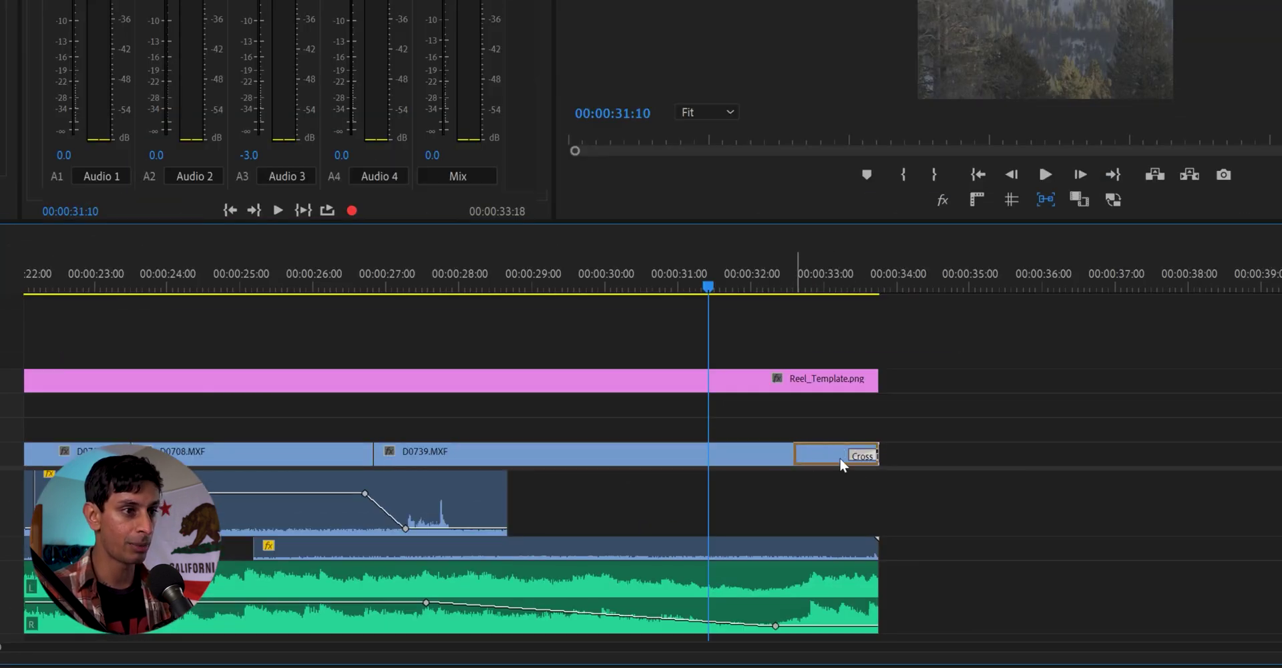
left_click_drag(874, 455, 849, 457)
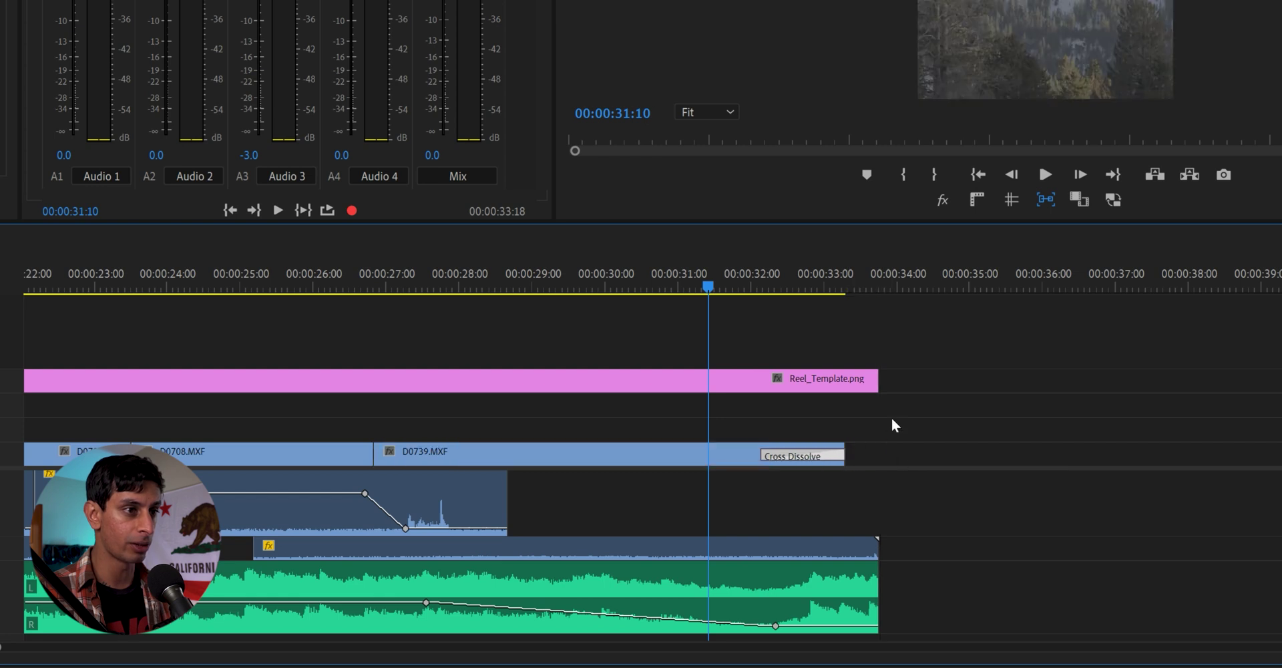
left_click_drag(877, 380, 844, 379)
- Collapse Audio 1, fit the sequence, and play the 00:00:33:18 reel from the start
key("space")
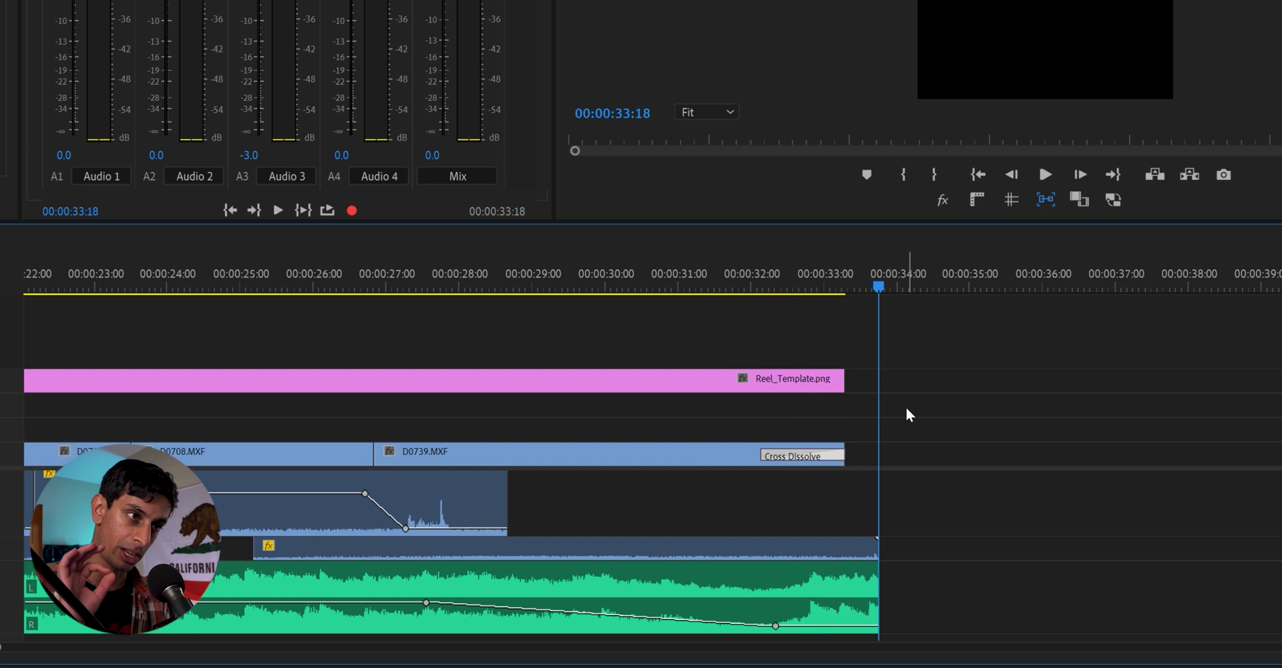
key("backslash")
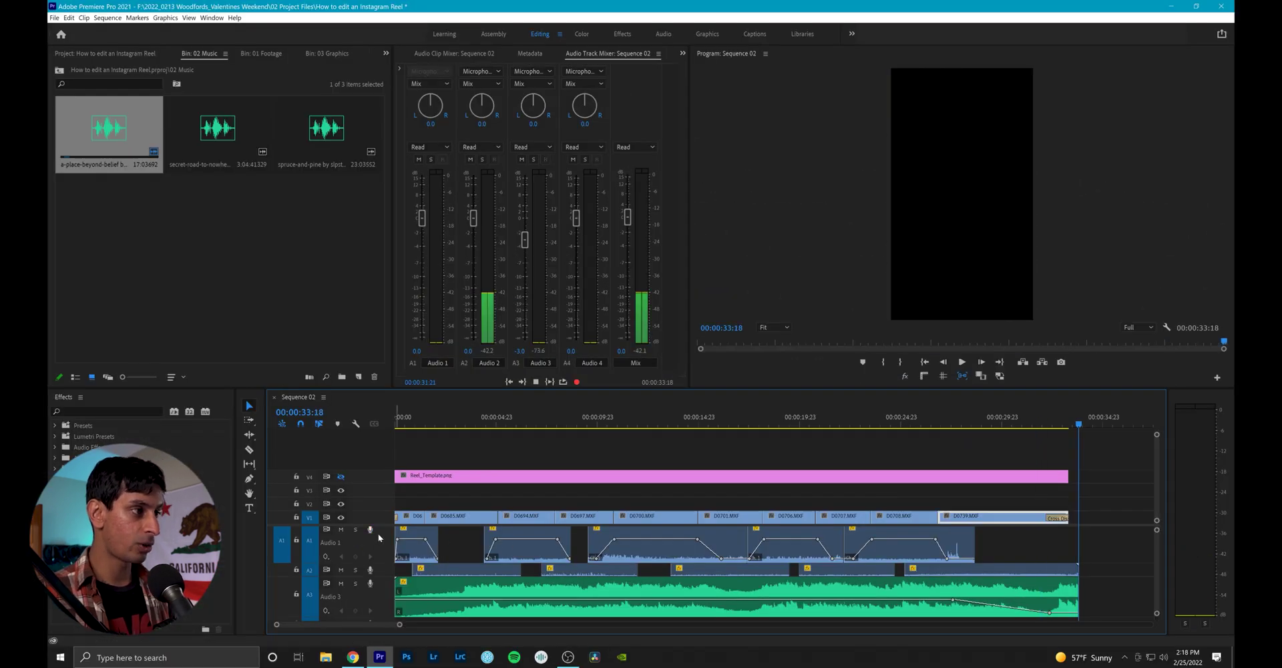
double_click(375, 536)
key("Home")
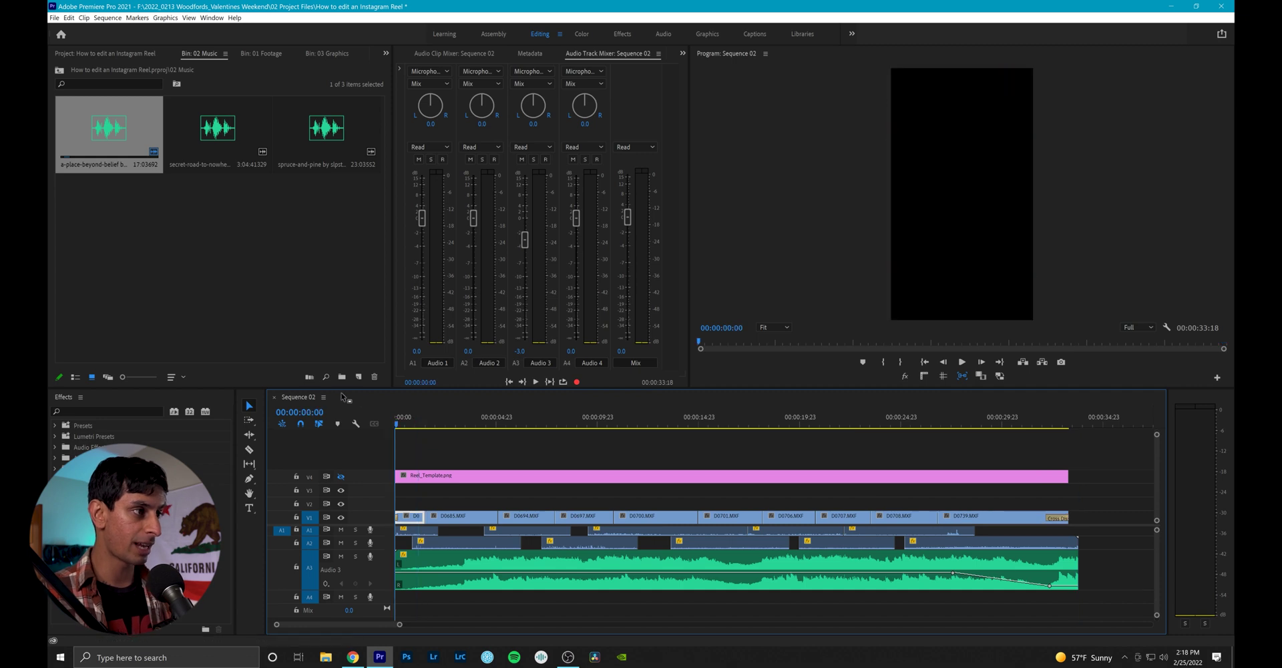
key("equal")
key("space")
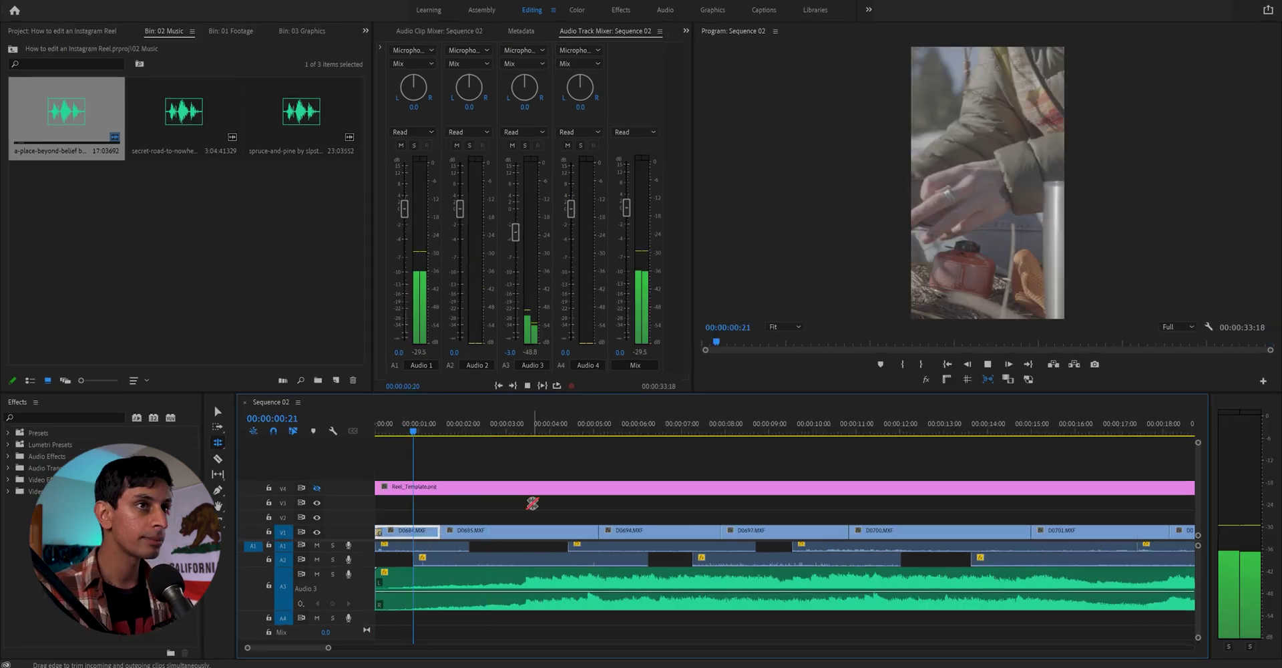
key("n")
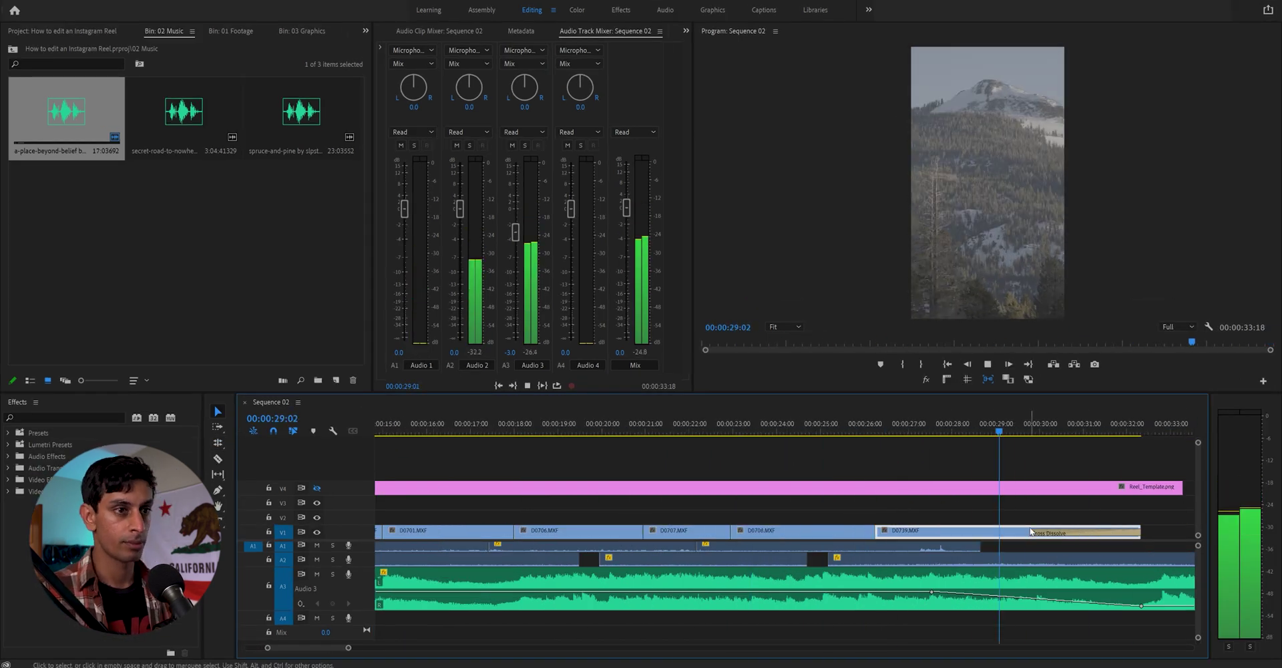
key("v")
key("minus")
left_click(598, 435)
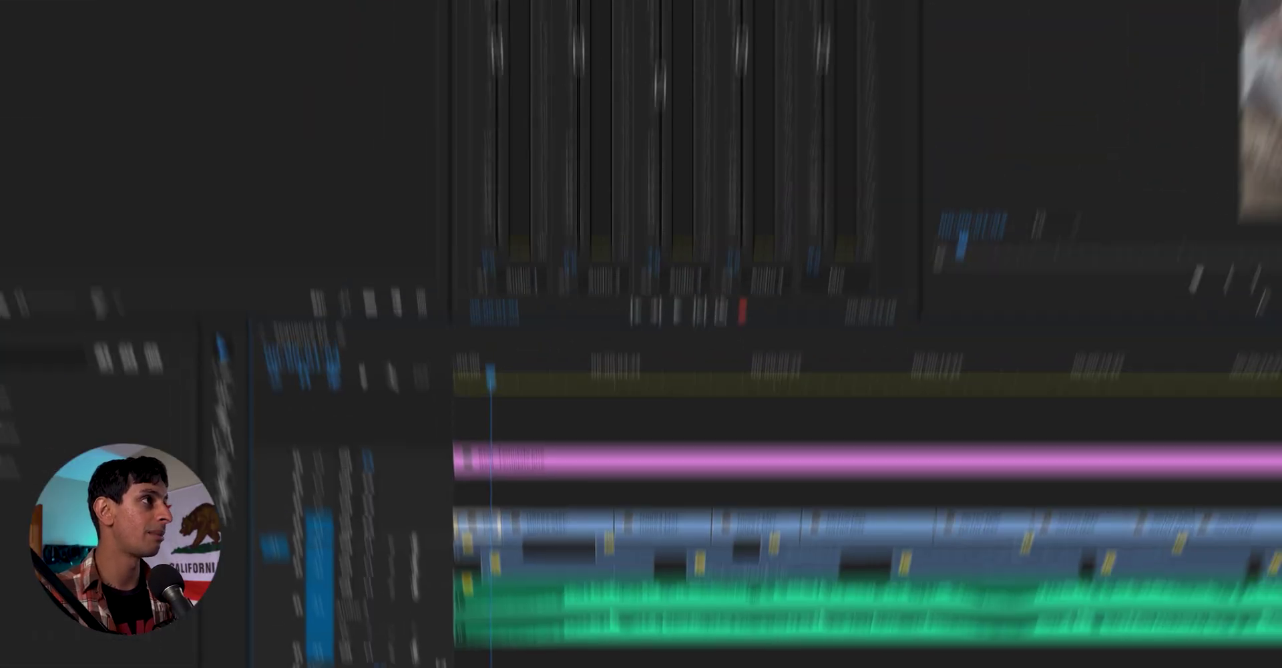
- Scale up the first clip in Effect Controls and shift its Position X to keep the action framed
left_click(460, 49)
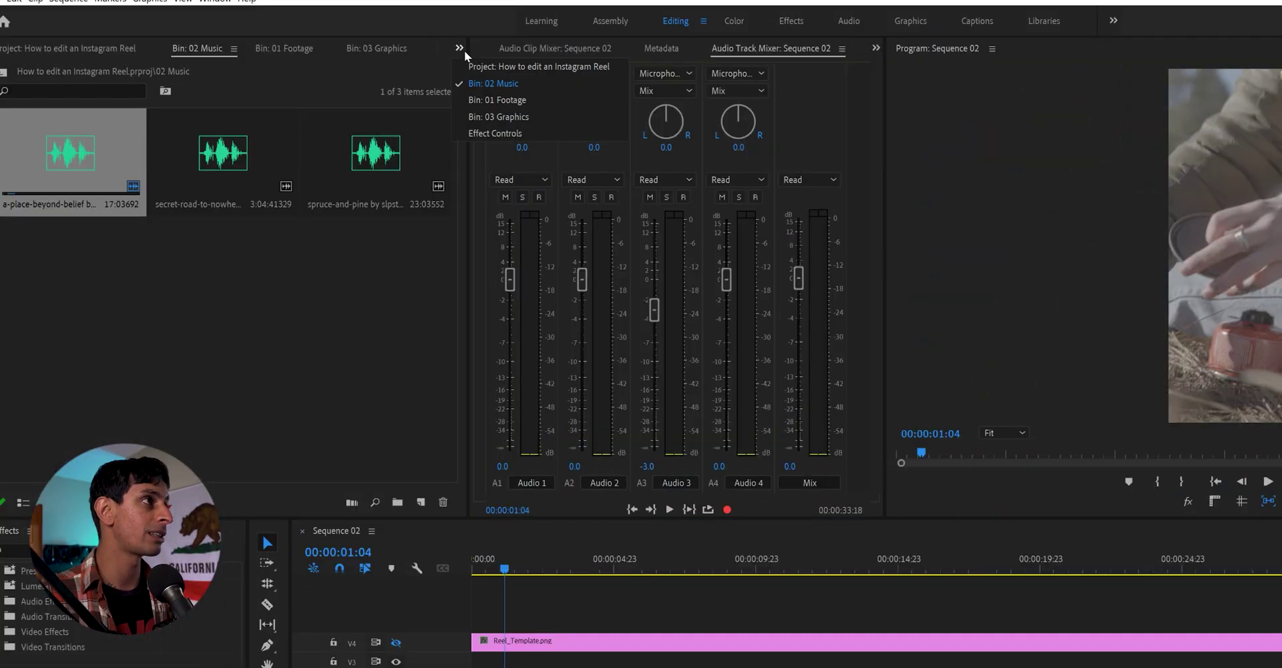
left_click(511, 134)
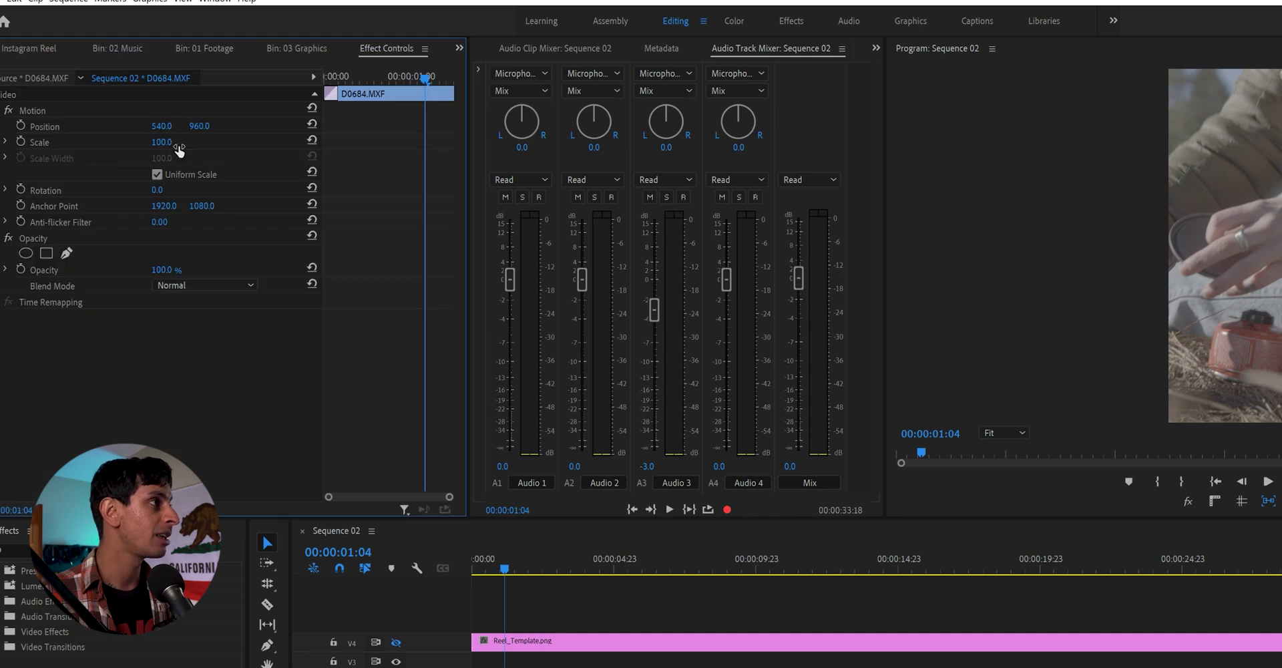
left_click_drag(179, 150, 133, 150)
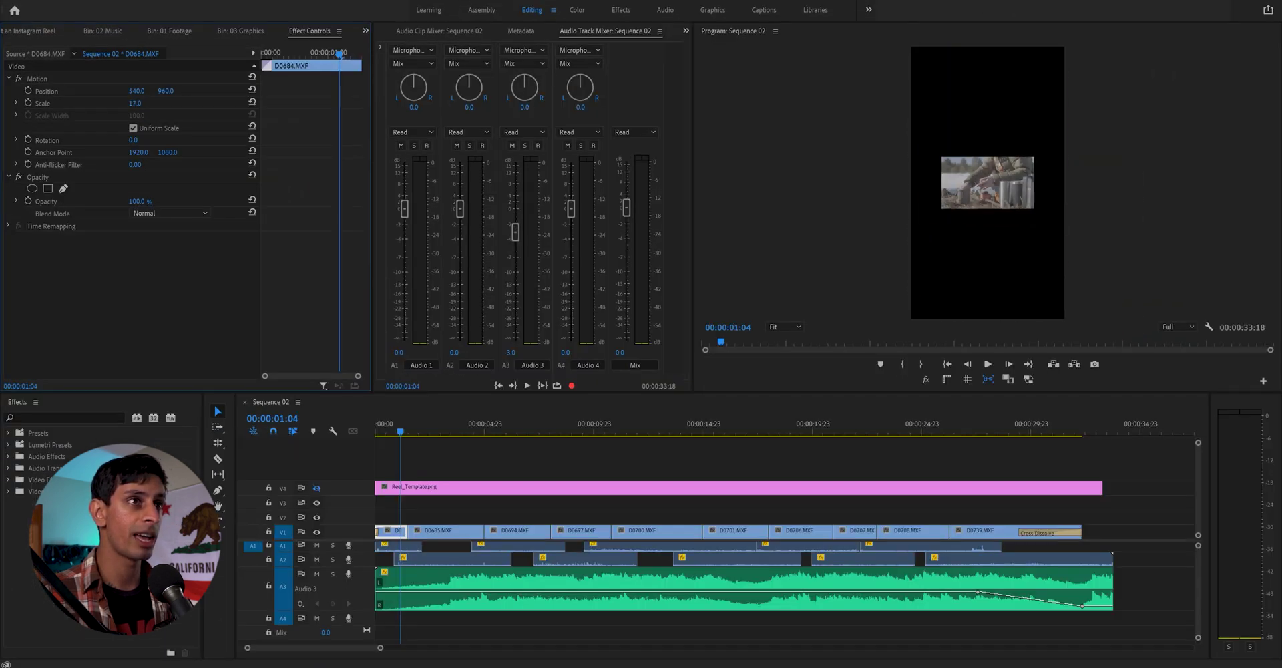
left_click_drag(135, 103, 183, 102)
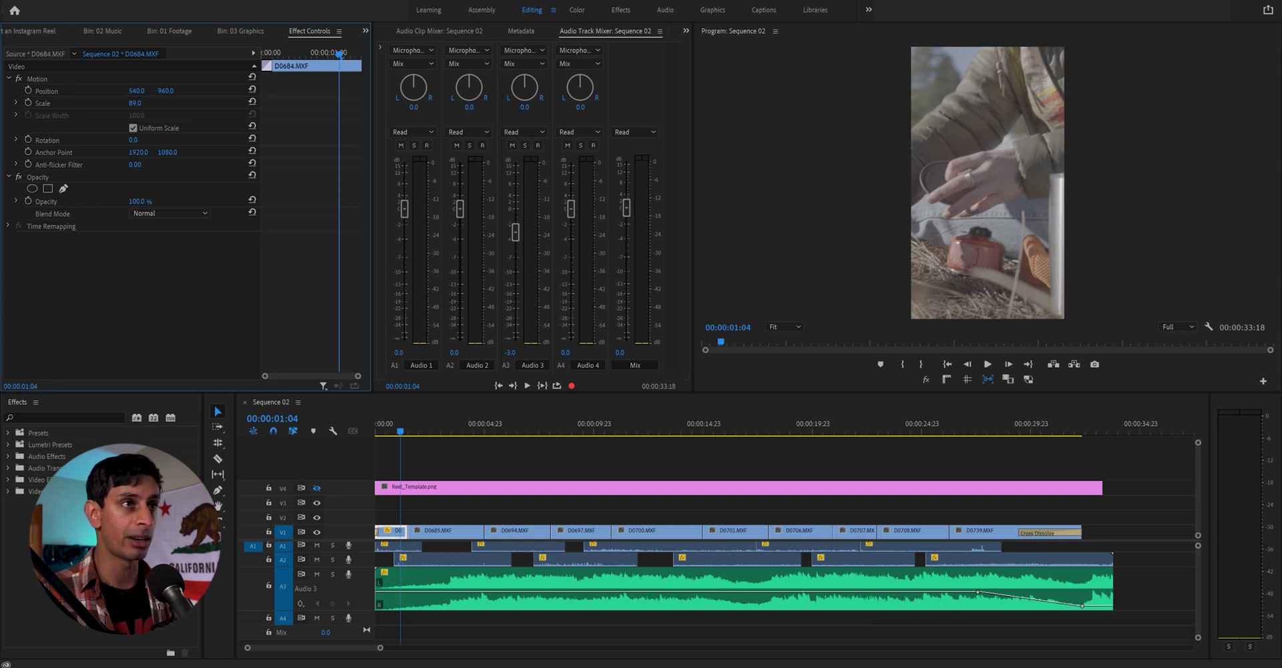
left_click_drag(136, 91, 167, 91)
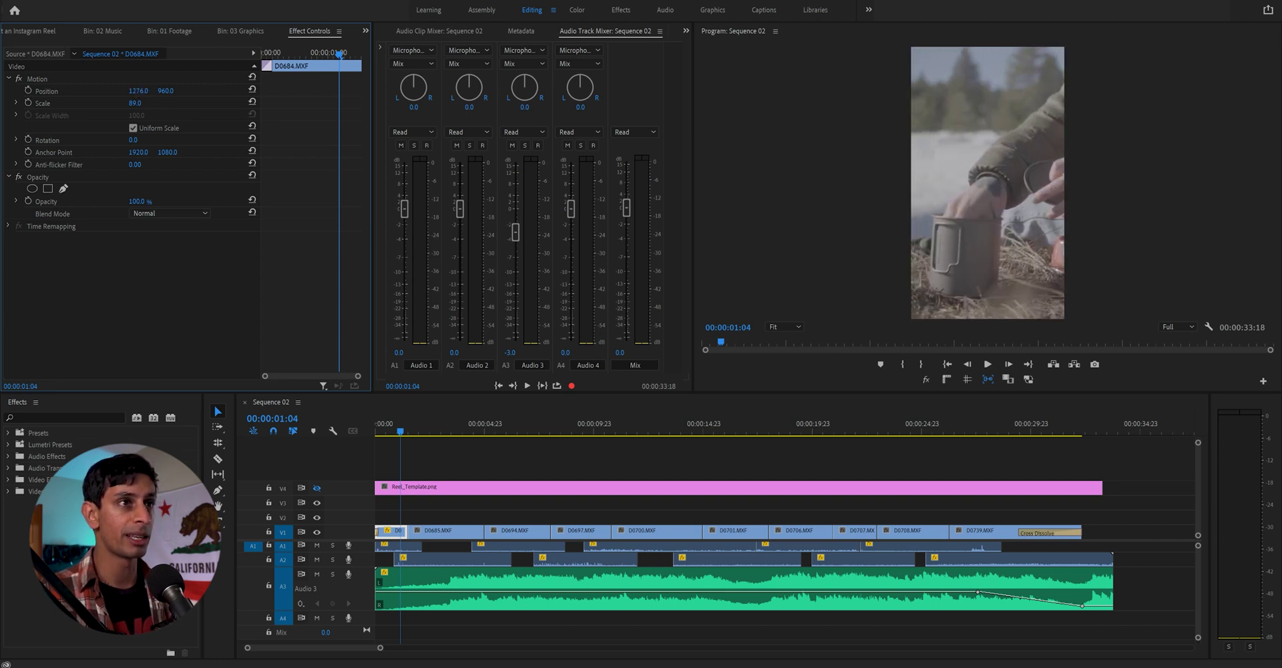
key("space")
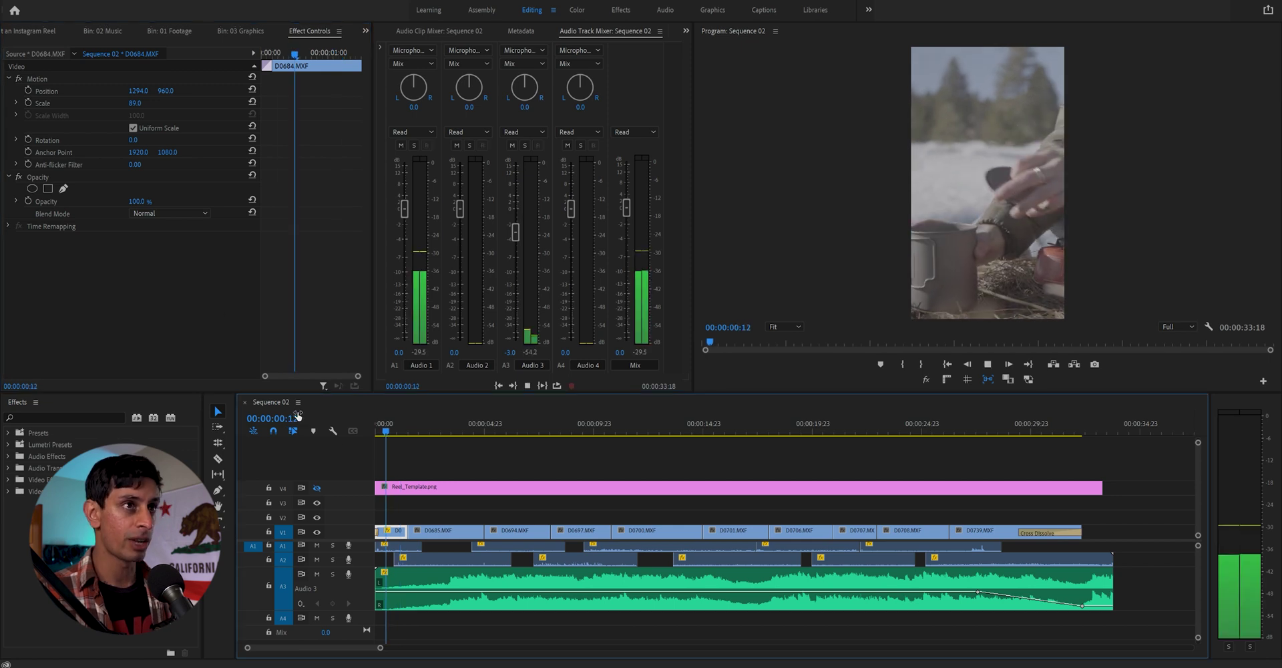
key("space")
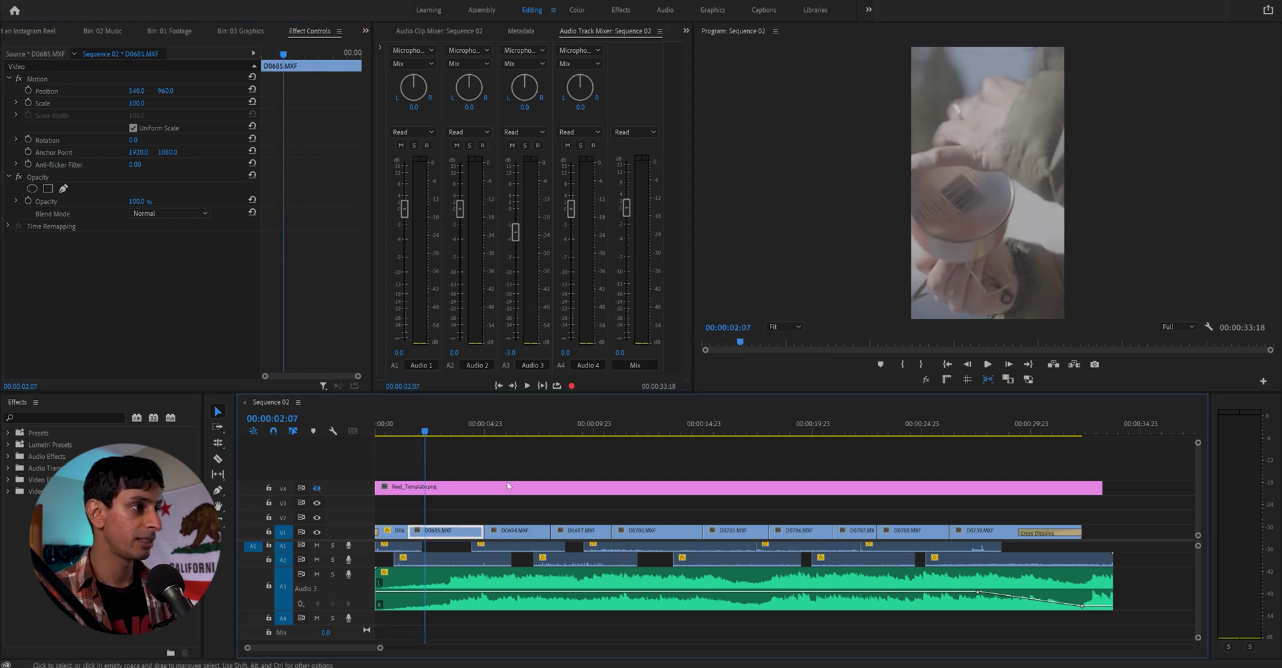
key("Home")
key("space")
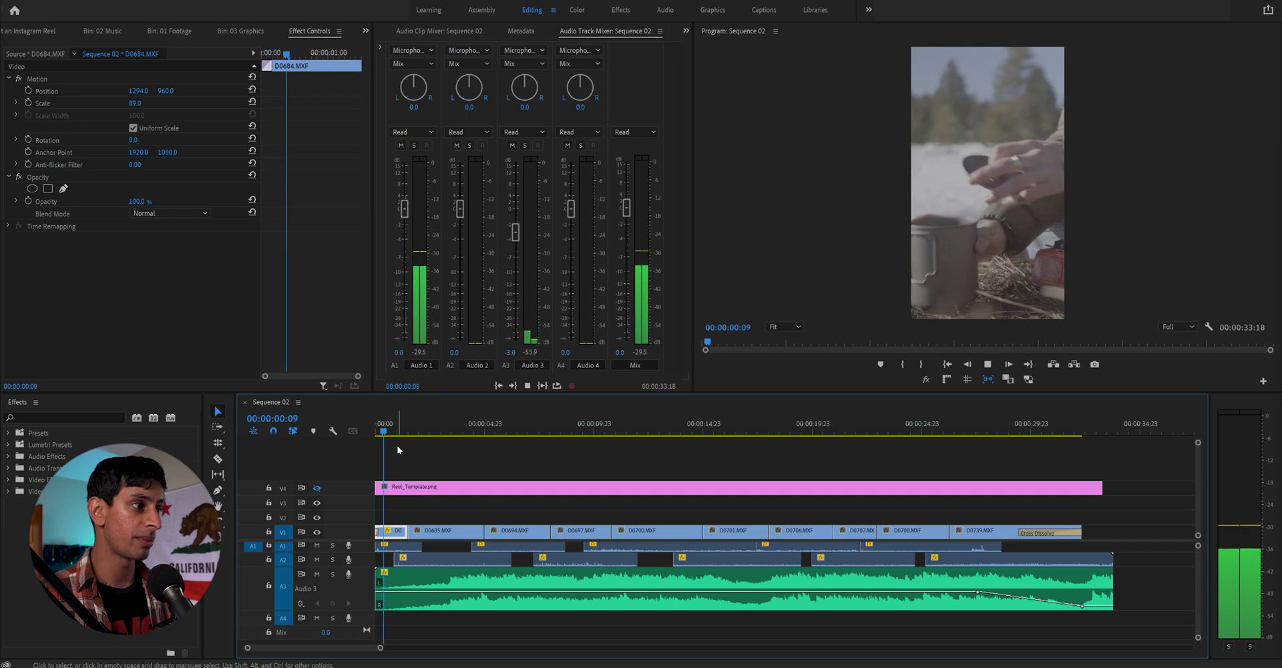
key("space")
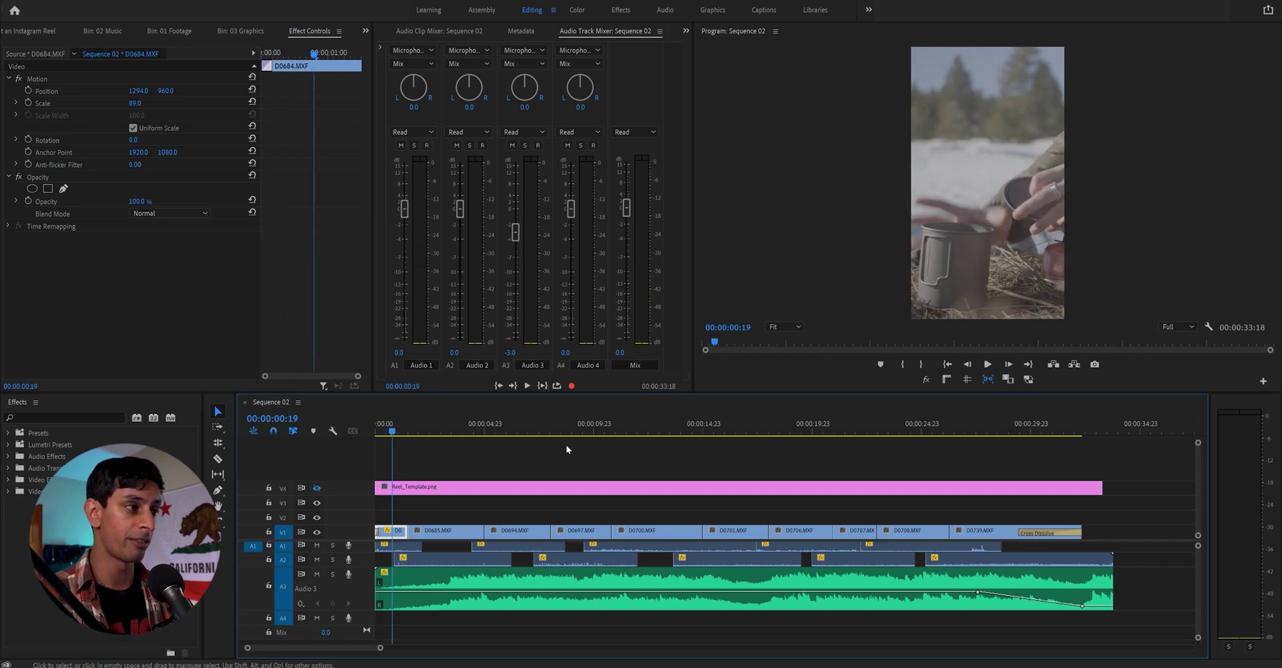
- Set the following clips' Scale to 89, play them through, and trim Reel_Template.png to match
key("Down")
key("Down")
key("Down")
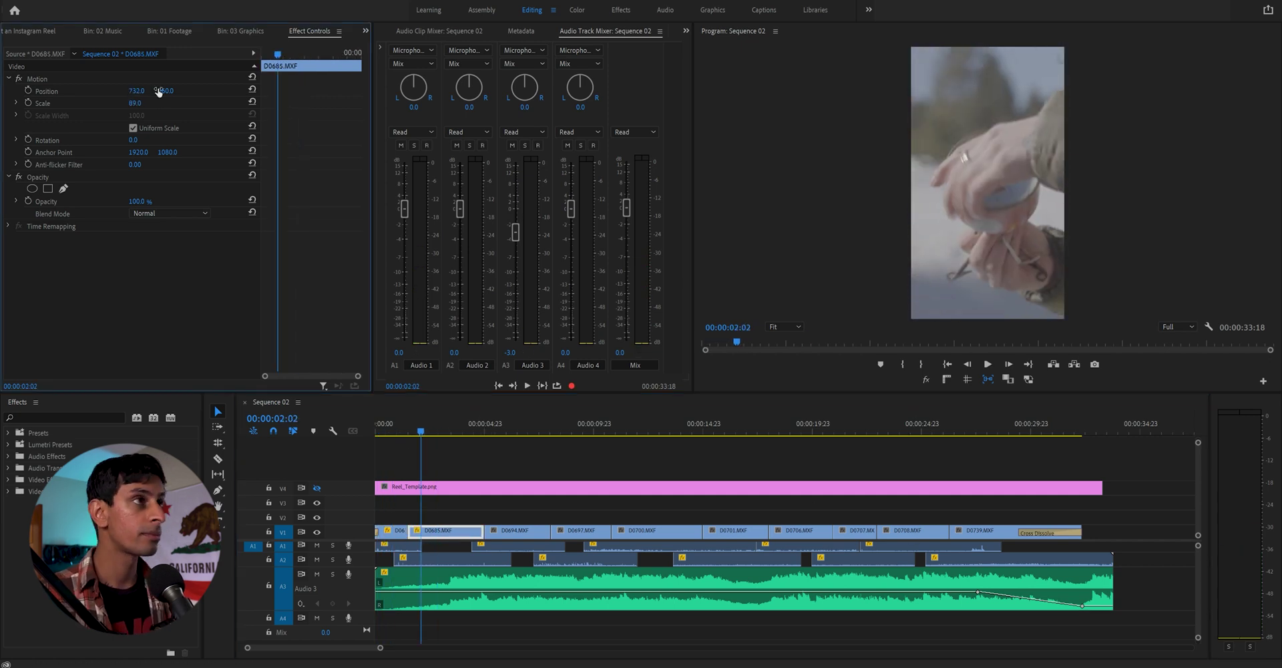
left_click(135, 103)
type("9")
key("Return")
key("space")
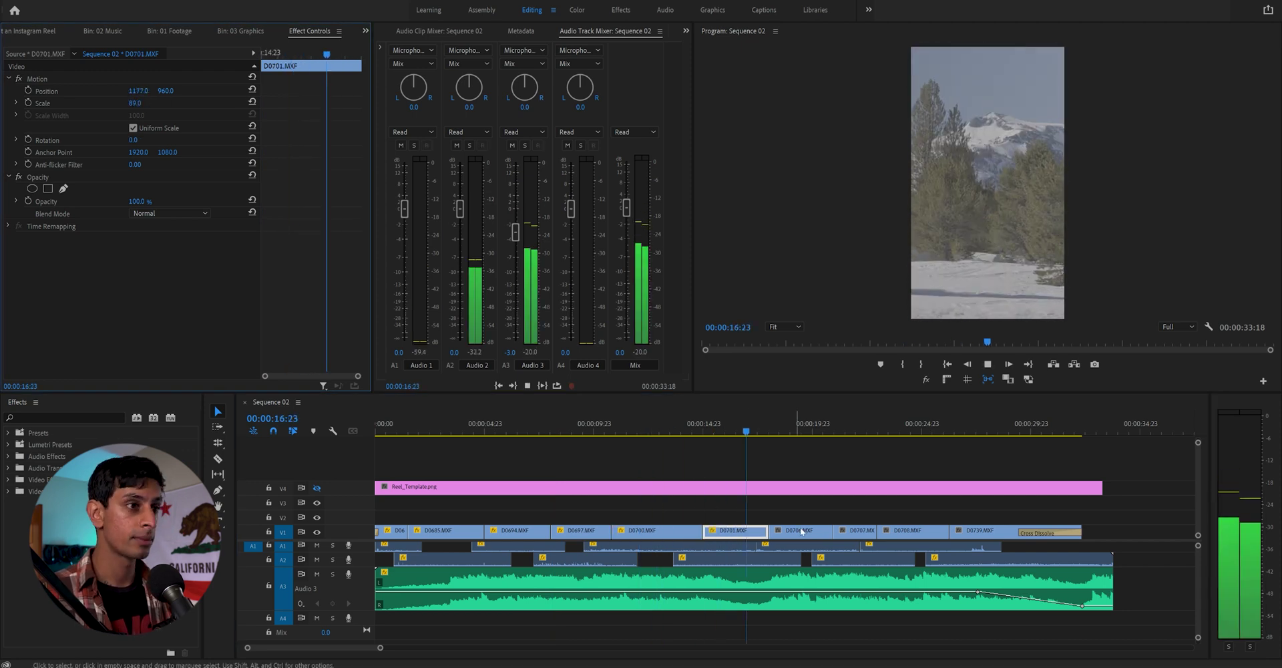
left_click_drag(1101, 487, 1081, 487)
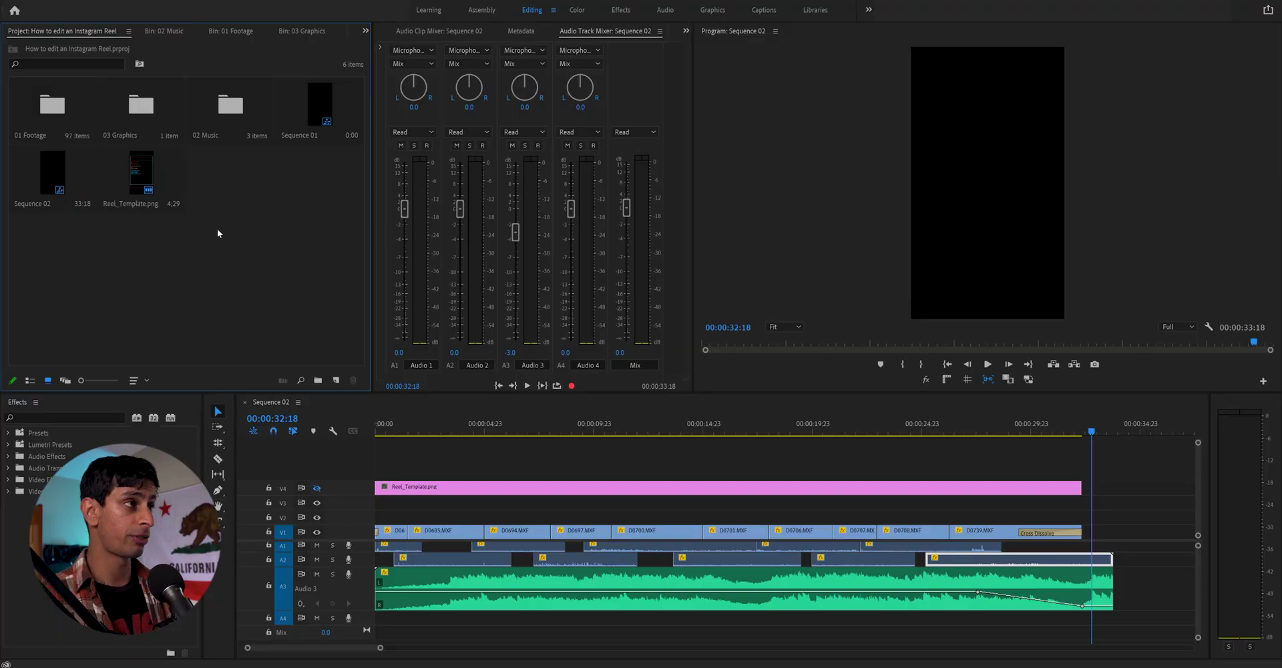
- Create a new 1080 × 1920 Adjustment Layer in the project
right_click(217, 232)
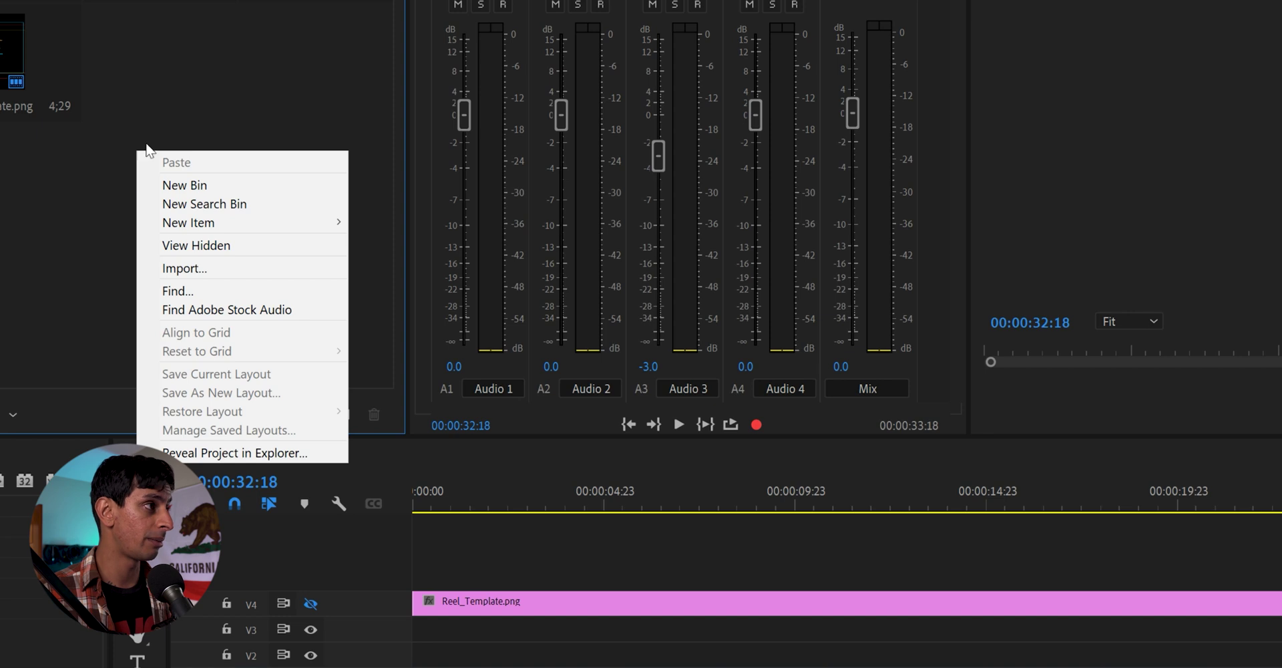
mouse_move(200, 223)
left_click(437, 278)
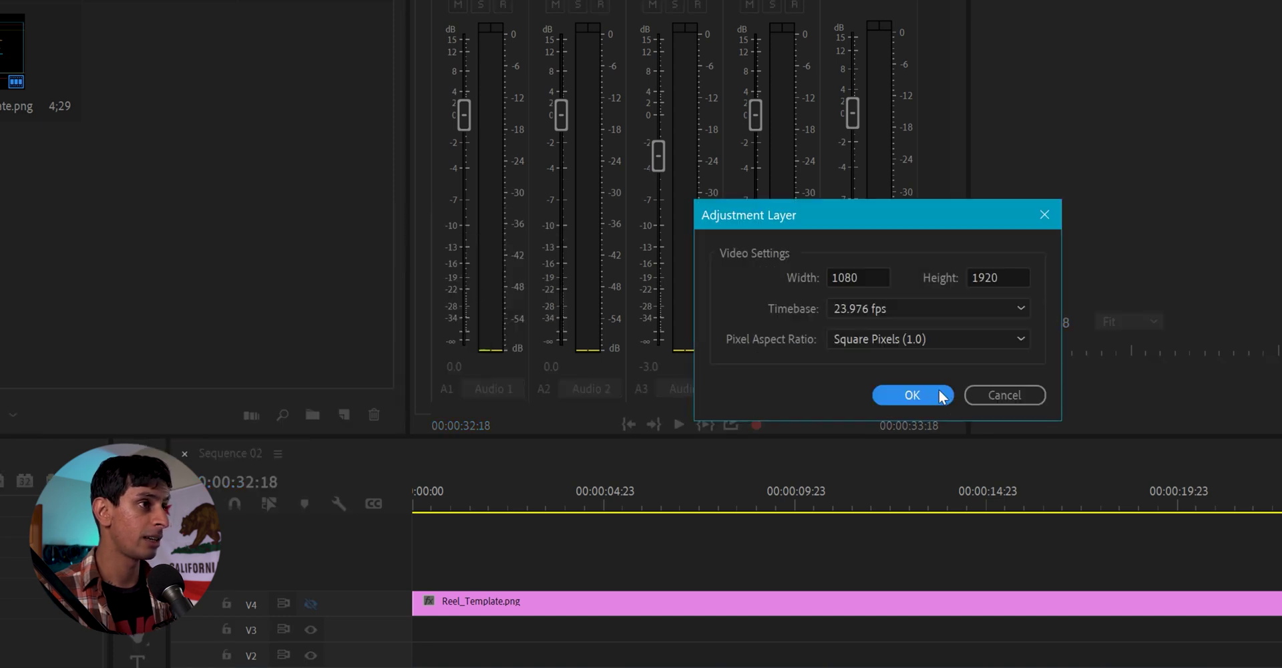
left_click_drag(880, 277, 805, 274)
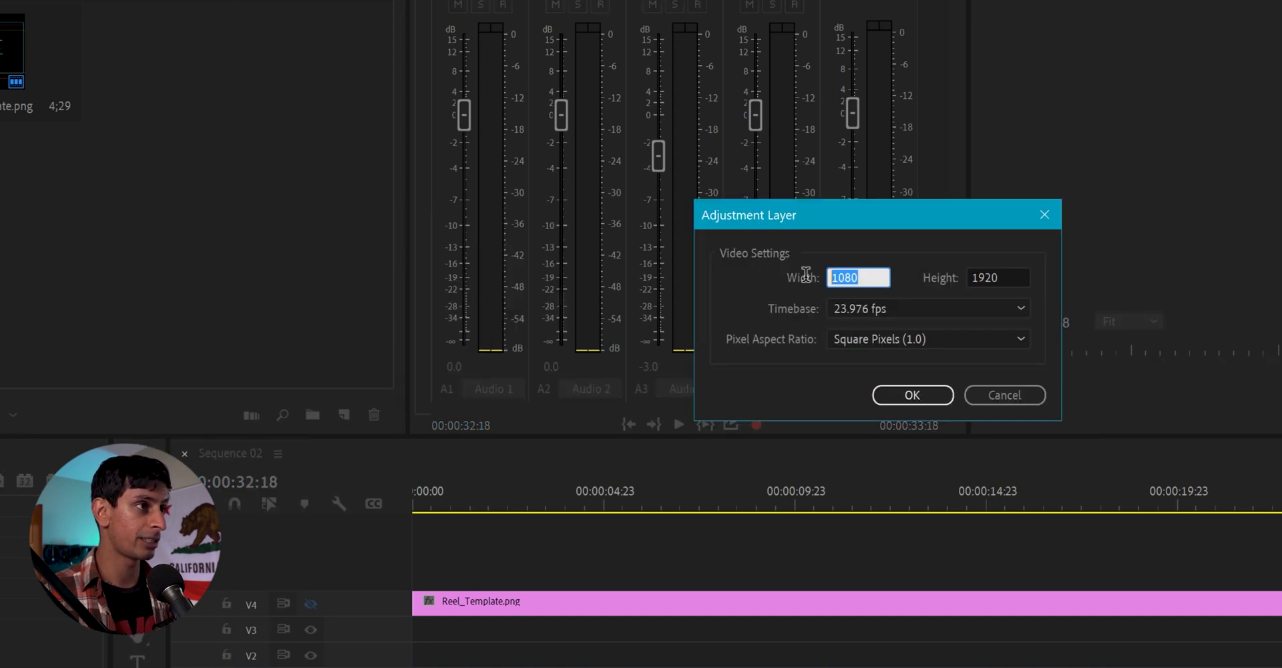
left_click(918, 230)
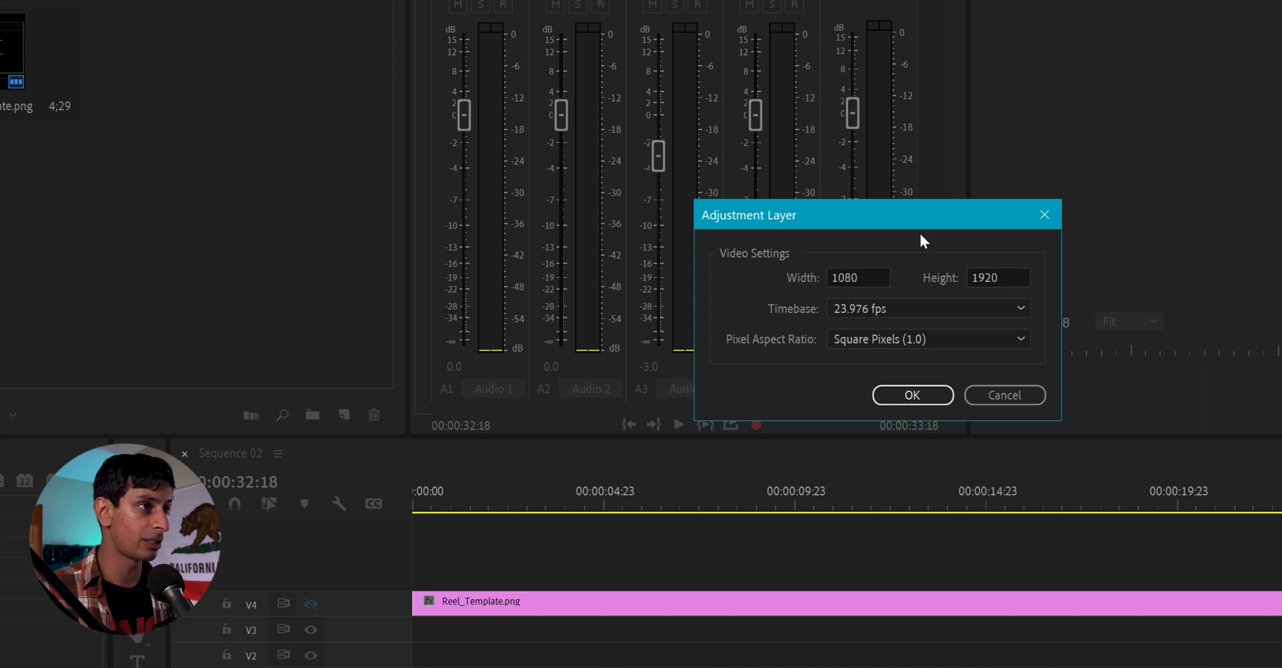
left_click(937, 395)
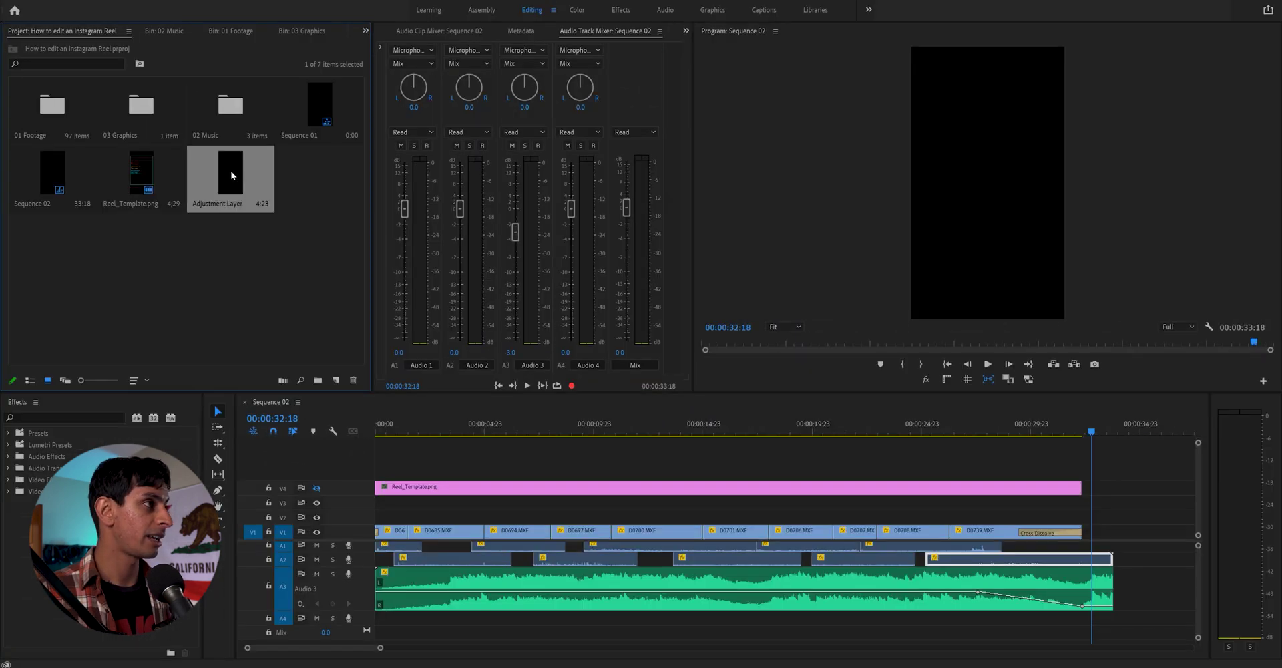
- Lay the adjustment layer across the sequence on V2 and duplicate it onto V3
left_click_drag(232, 175, 1085, 516)
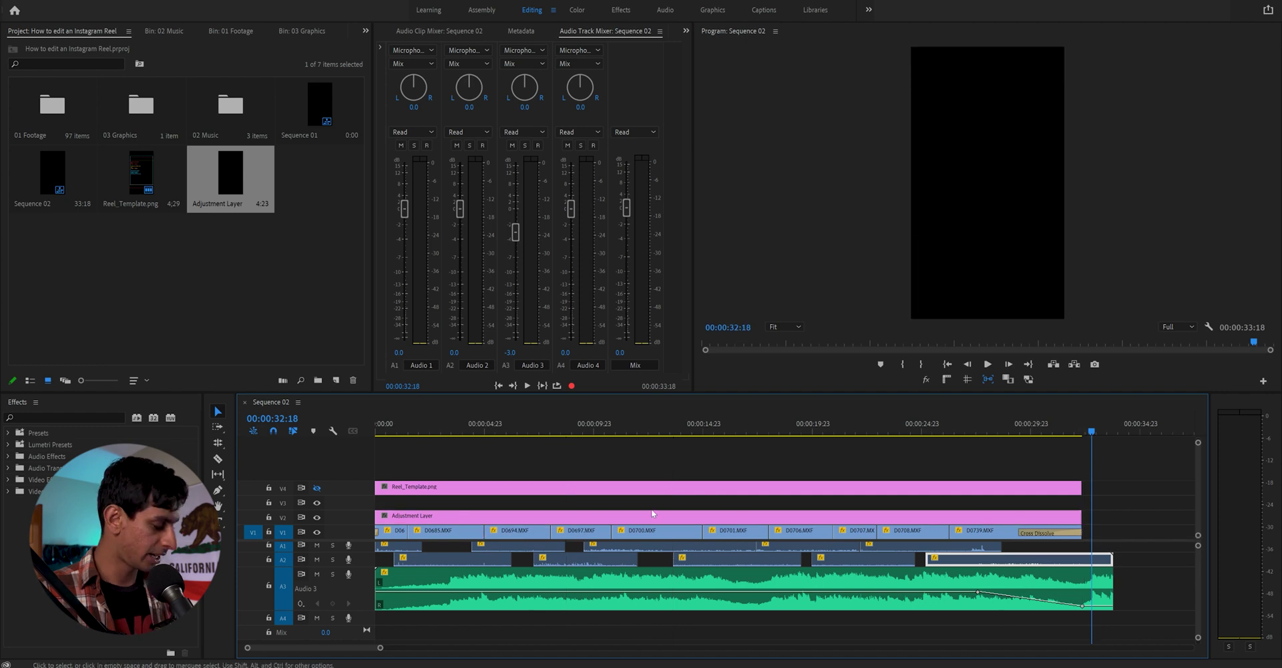
left_click(575, 518)
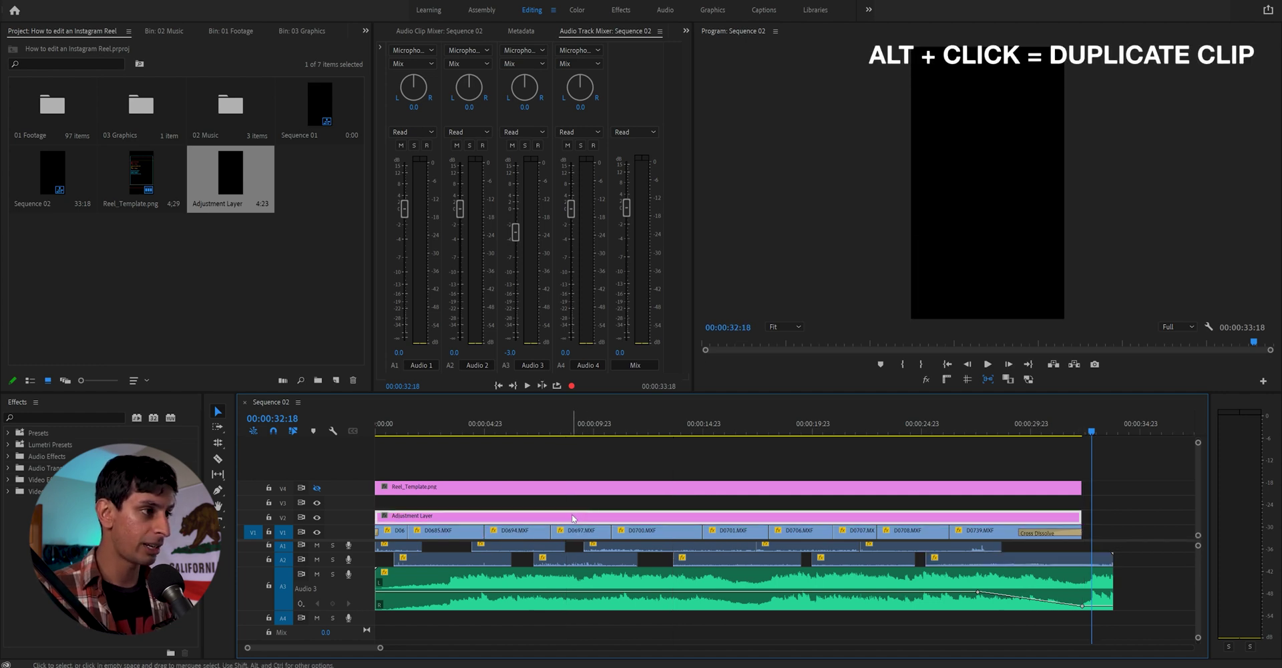
left_click_drag(572, 518, 574, 512)
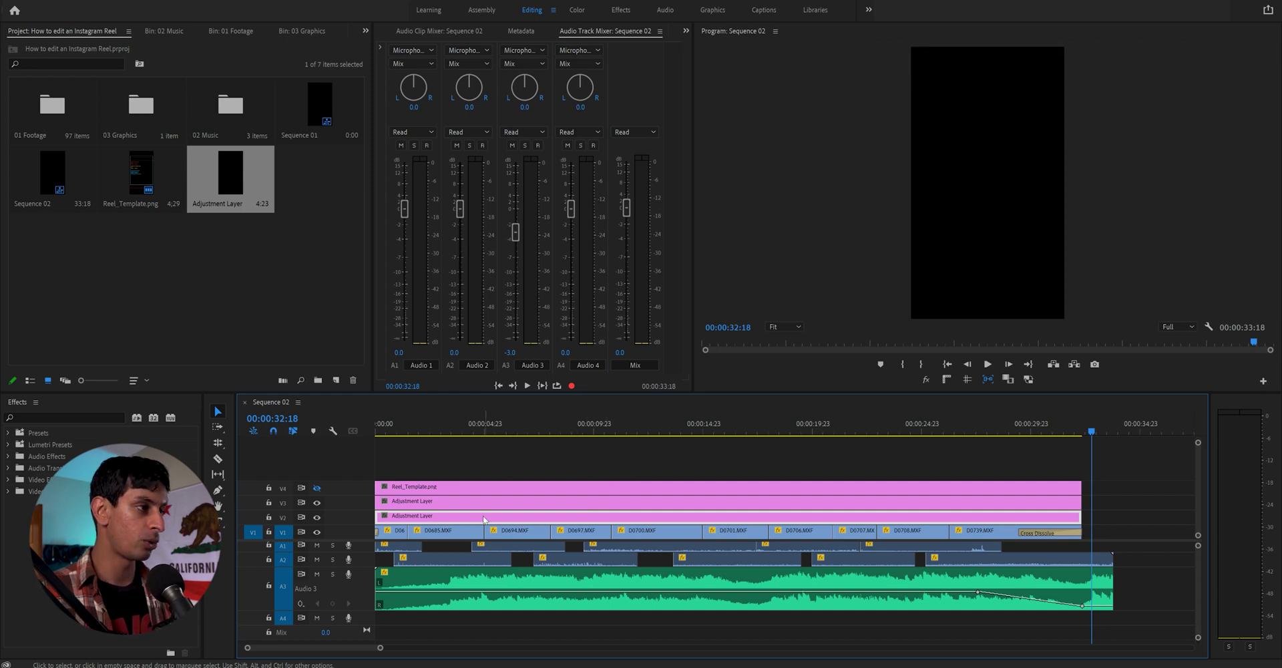
- In the Color workspace, apply the Neutral Fx6.cube LUT as the V2 adjustment layer's creative look
left_click(574, 13)
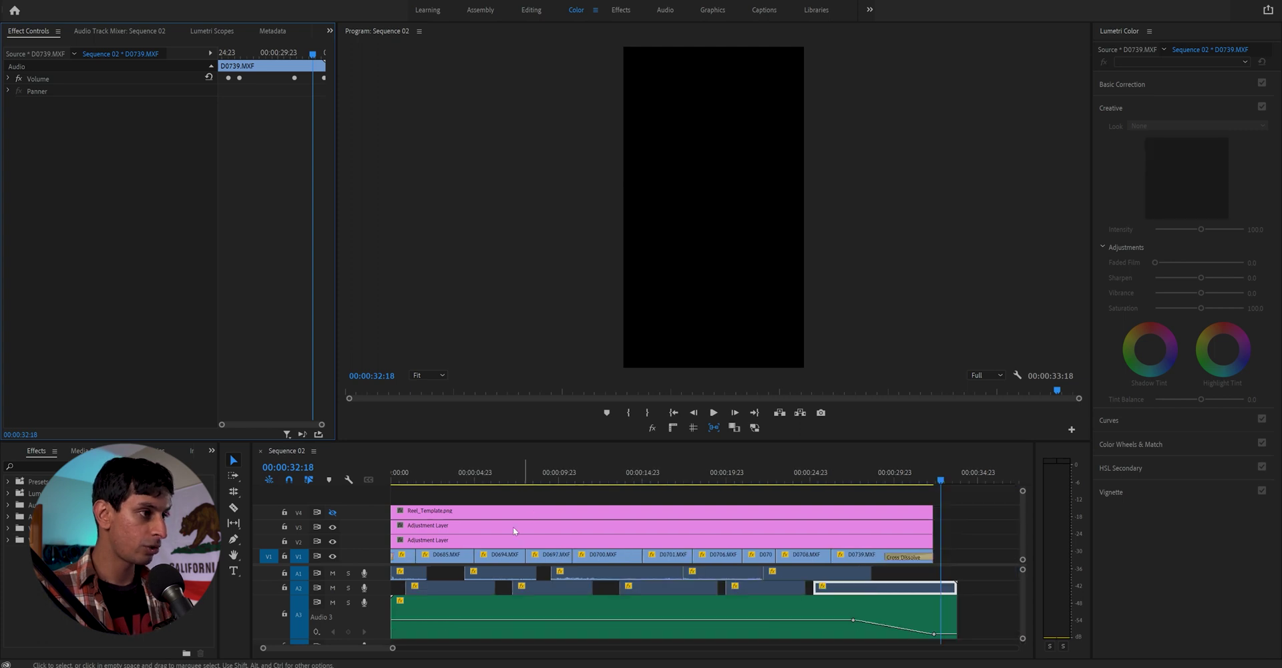
left_click(509, 542)
left_click(1160, 126)
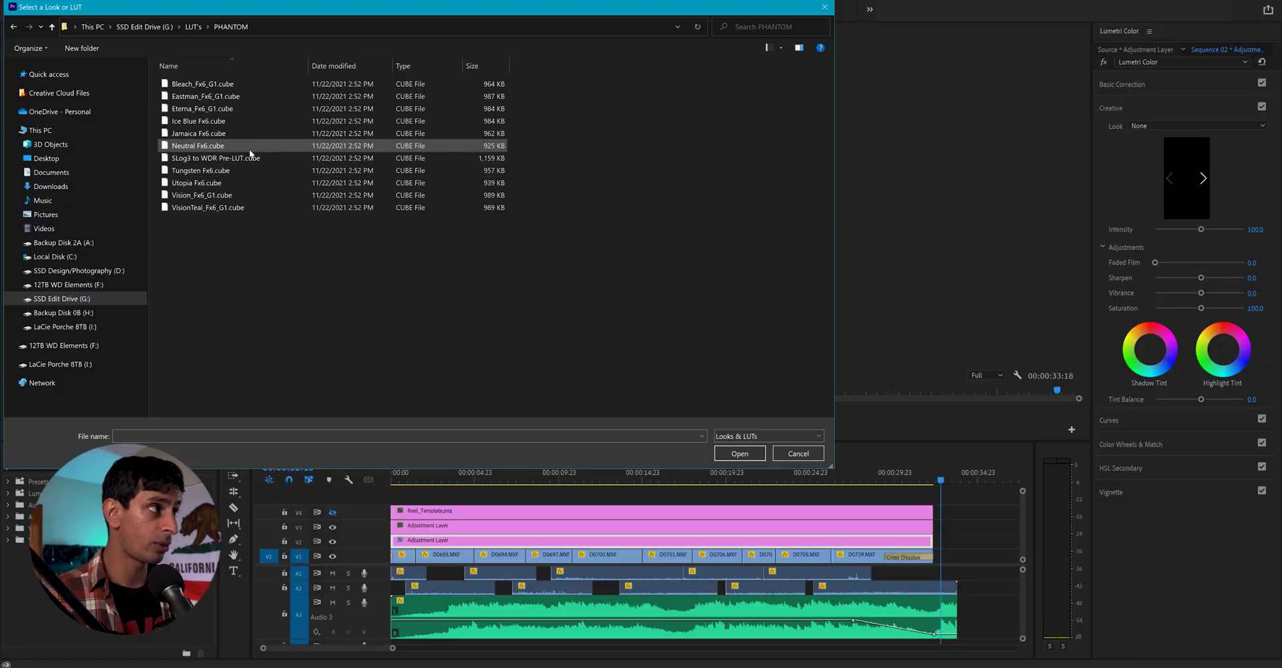
double_click(249, 145)
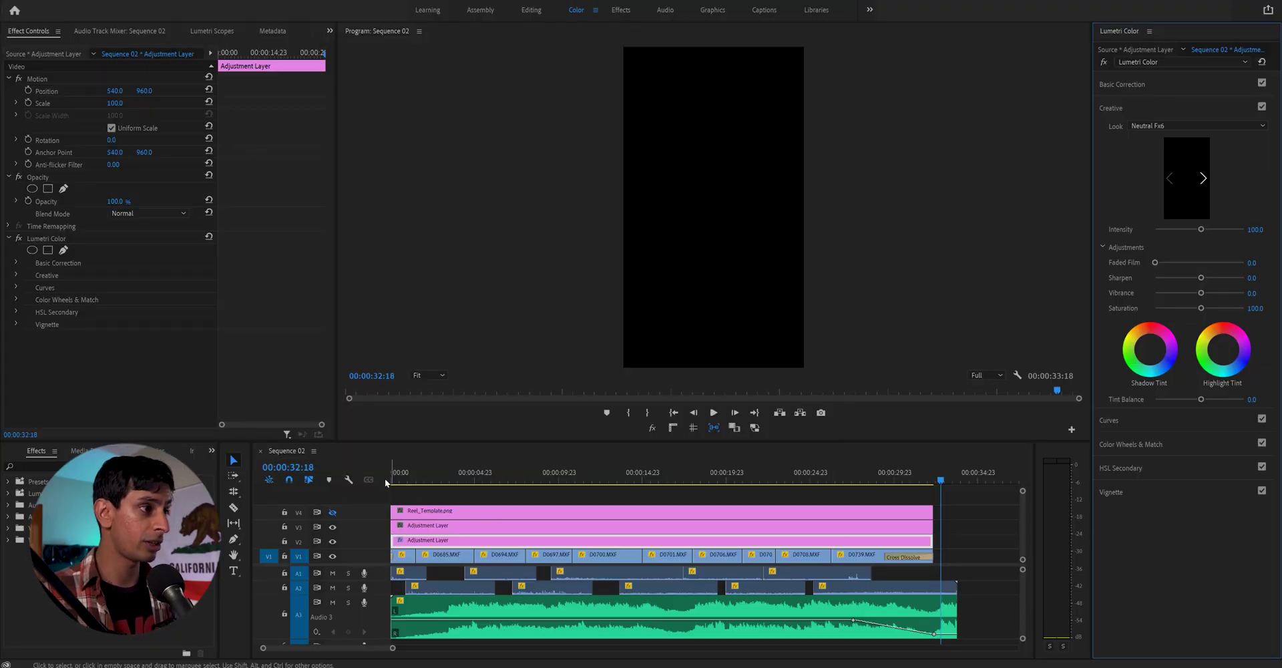
- Play and scrub the sequence from the start to preview the Neutral Fx6 grade
left_click(401, 471)
key("space")
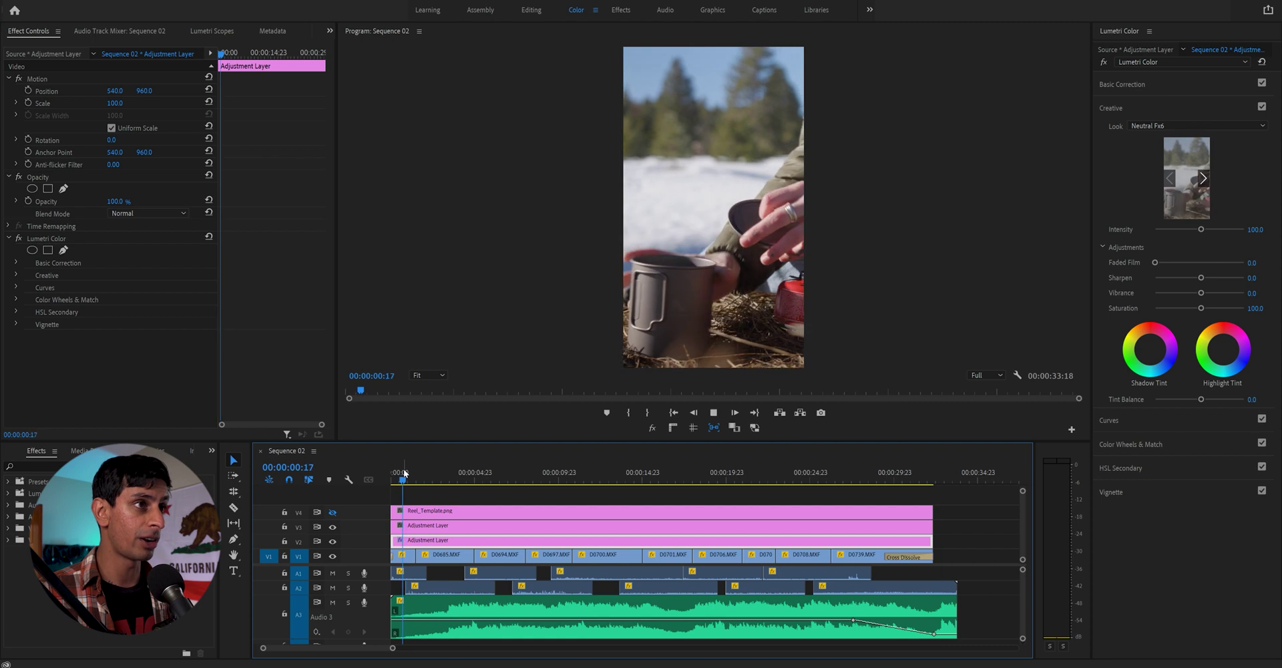
left_click_drag(419, 465, 414, 528)
left_click(456, 525)
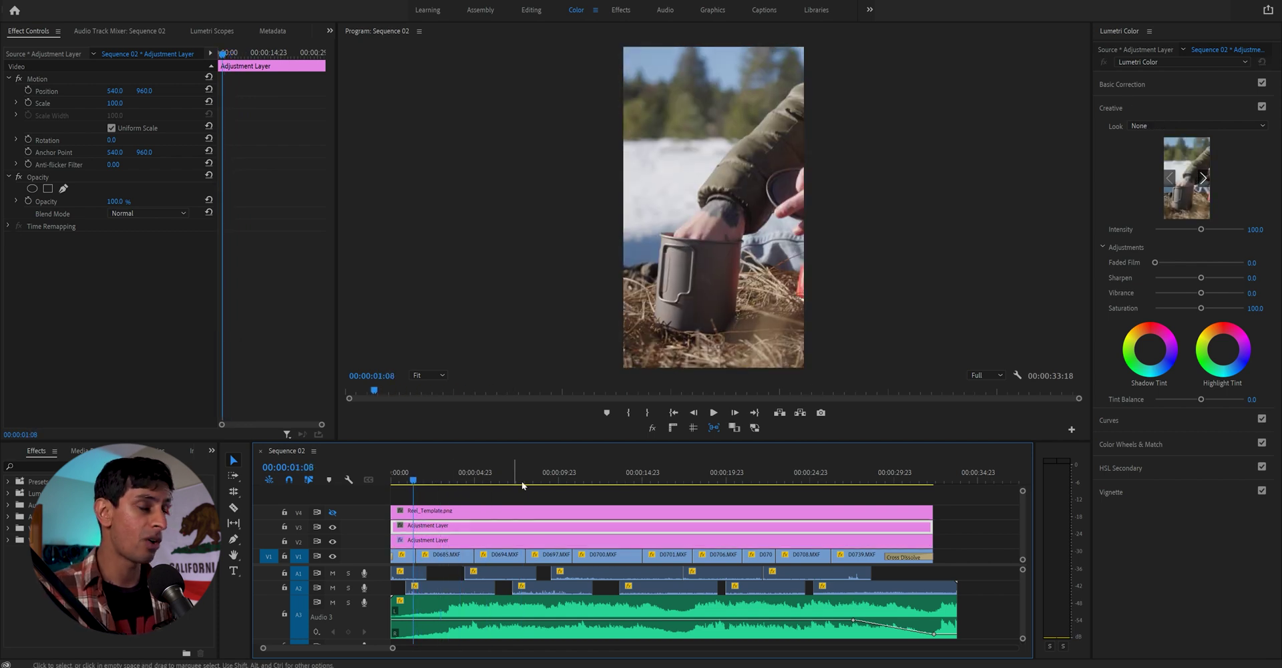
- Apply the Big Trouble In Little China (1986) LUT from FILM RIOT's retro80s 01 - Standard folder
left_click(1203, 125)
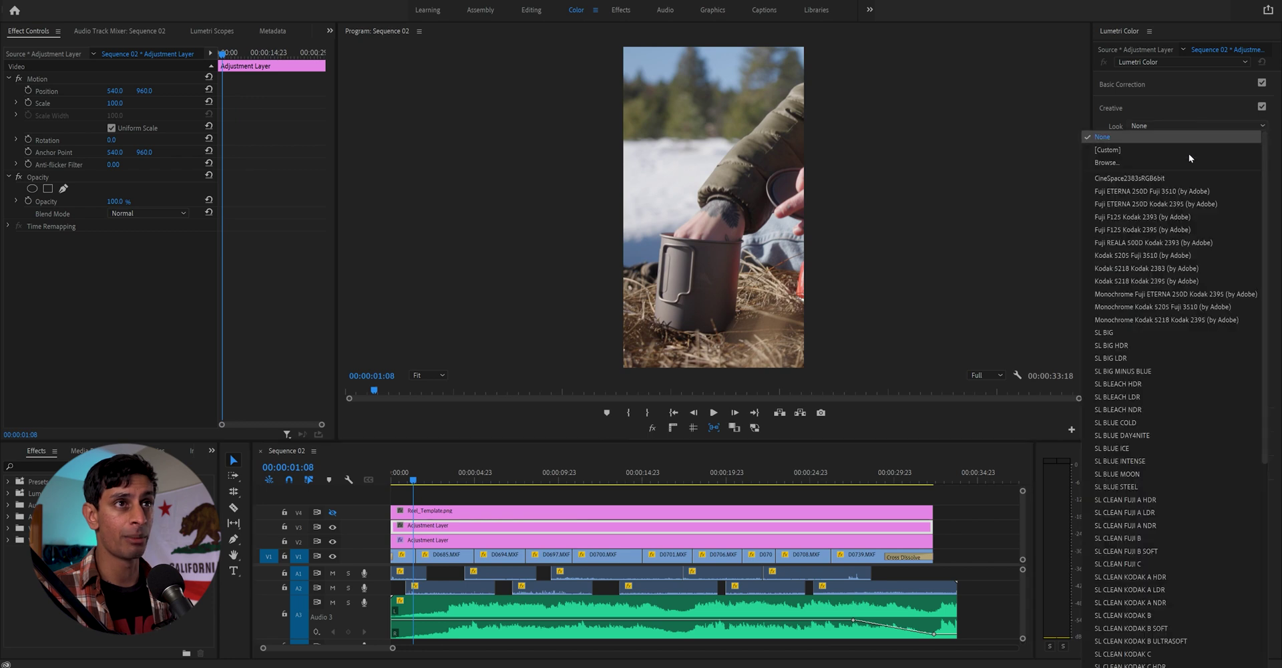
left_click(1188, 161)
left_click(192, 27)
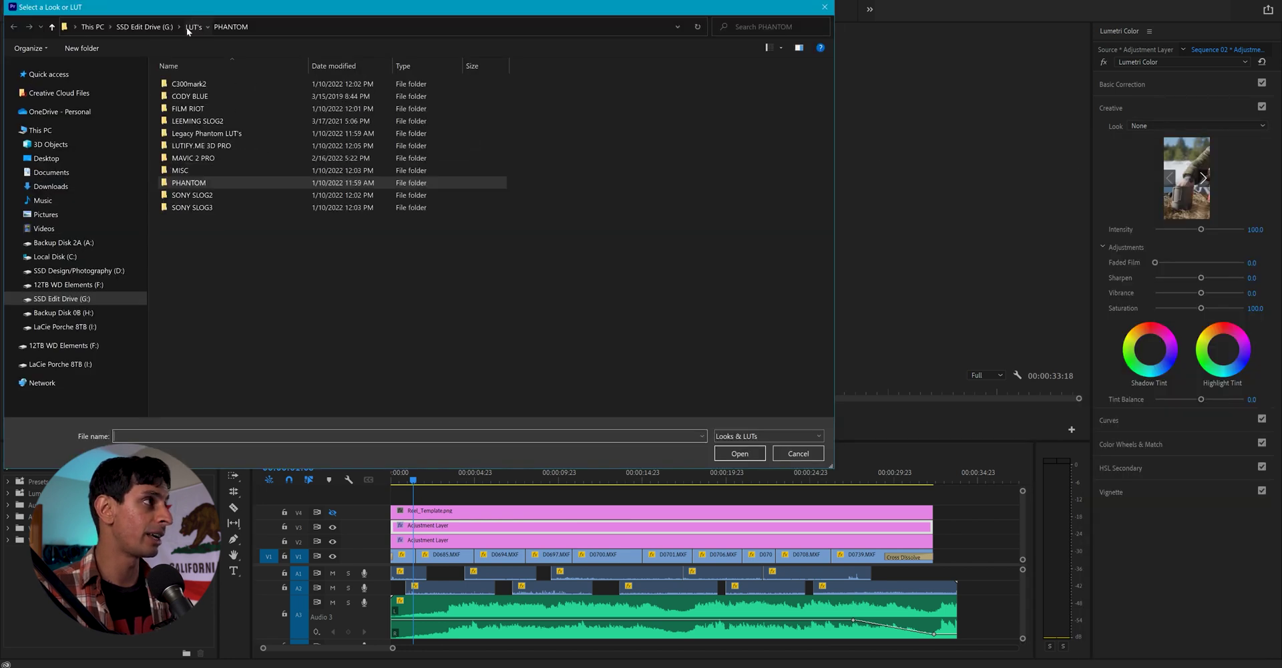
double_click(213, 110)
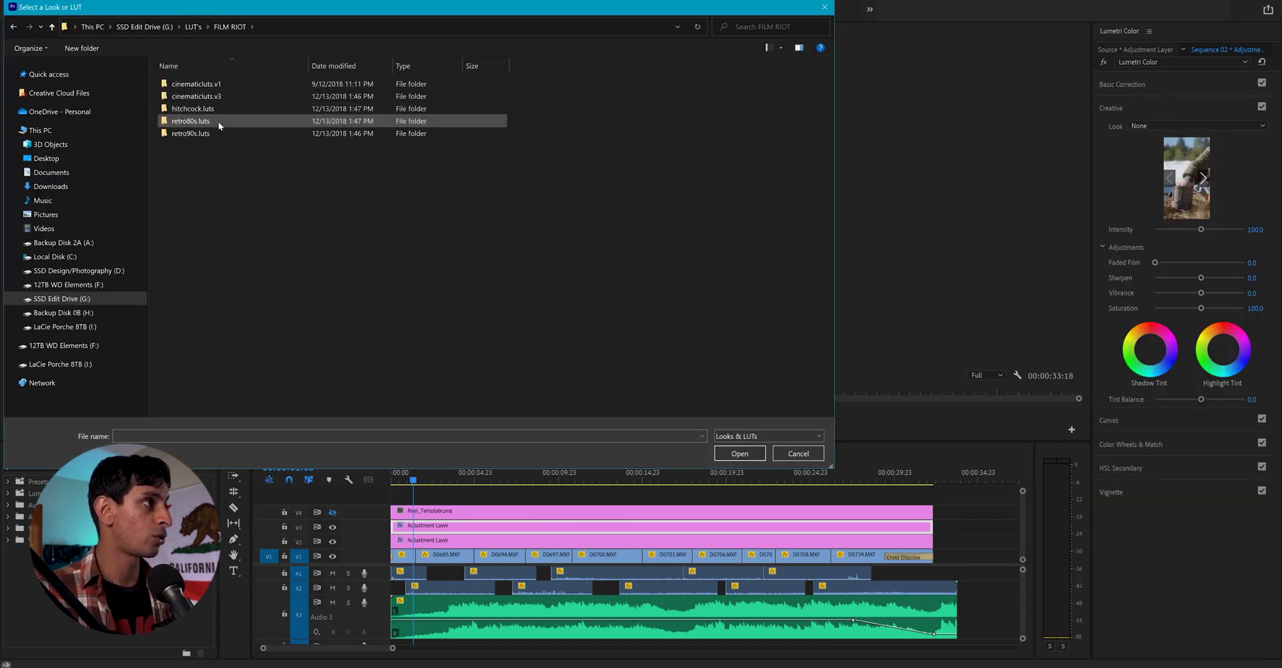
double_click(218, 121)
double_click(258, 85)
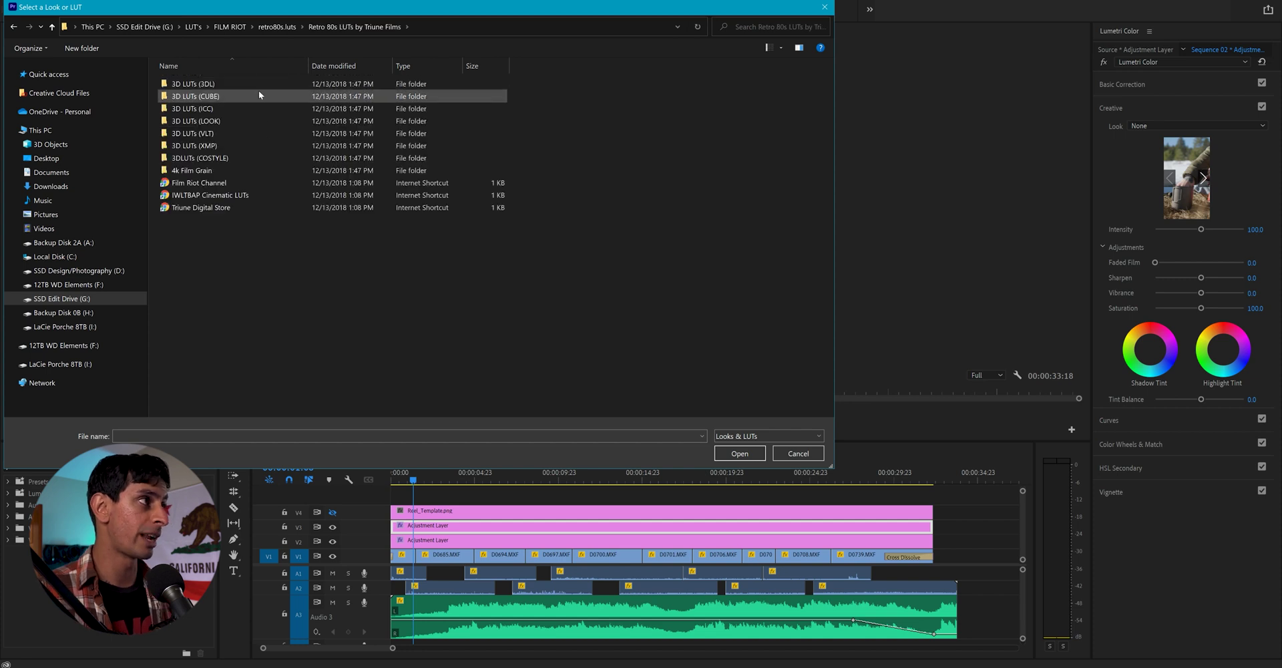
double_click(258, 92)
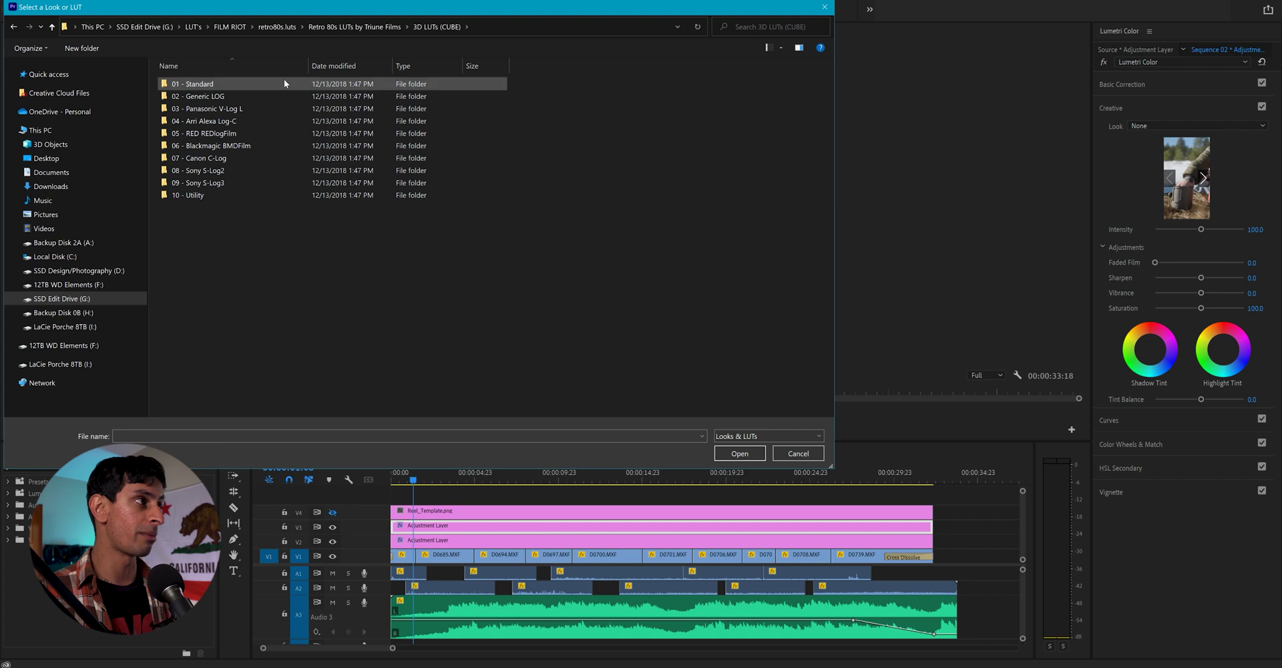
double_click(260, 85)
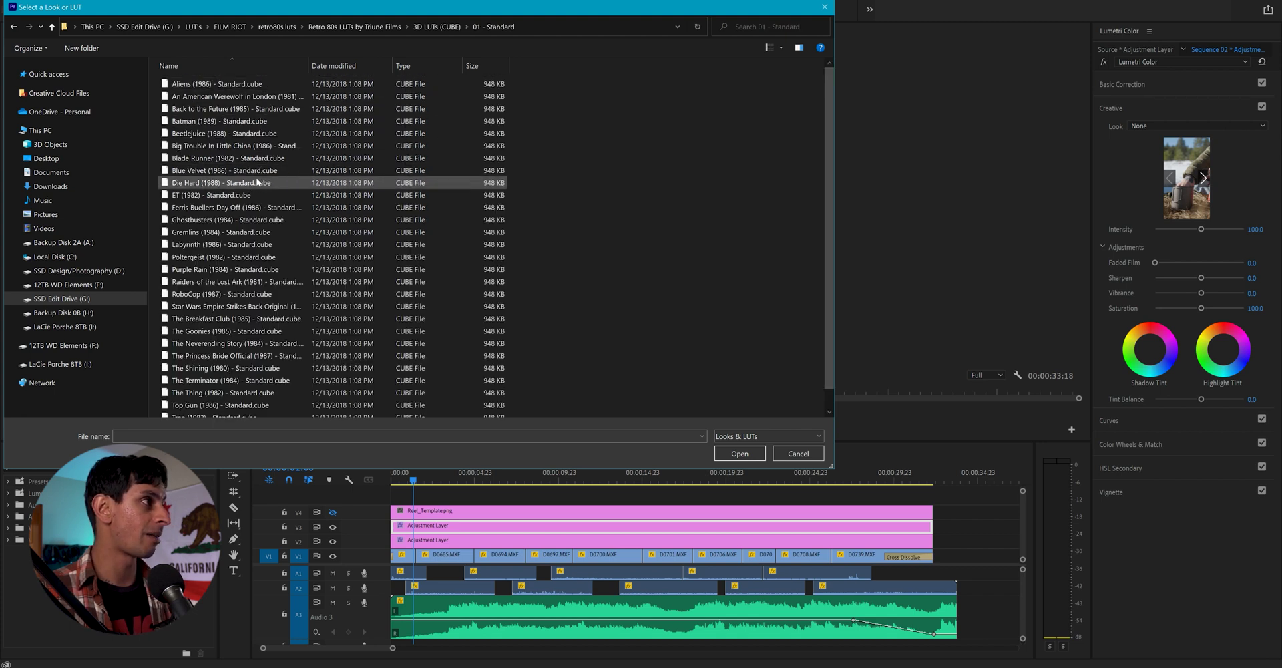
double_click(238, 146)
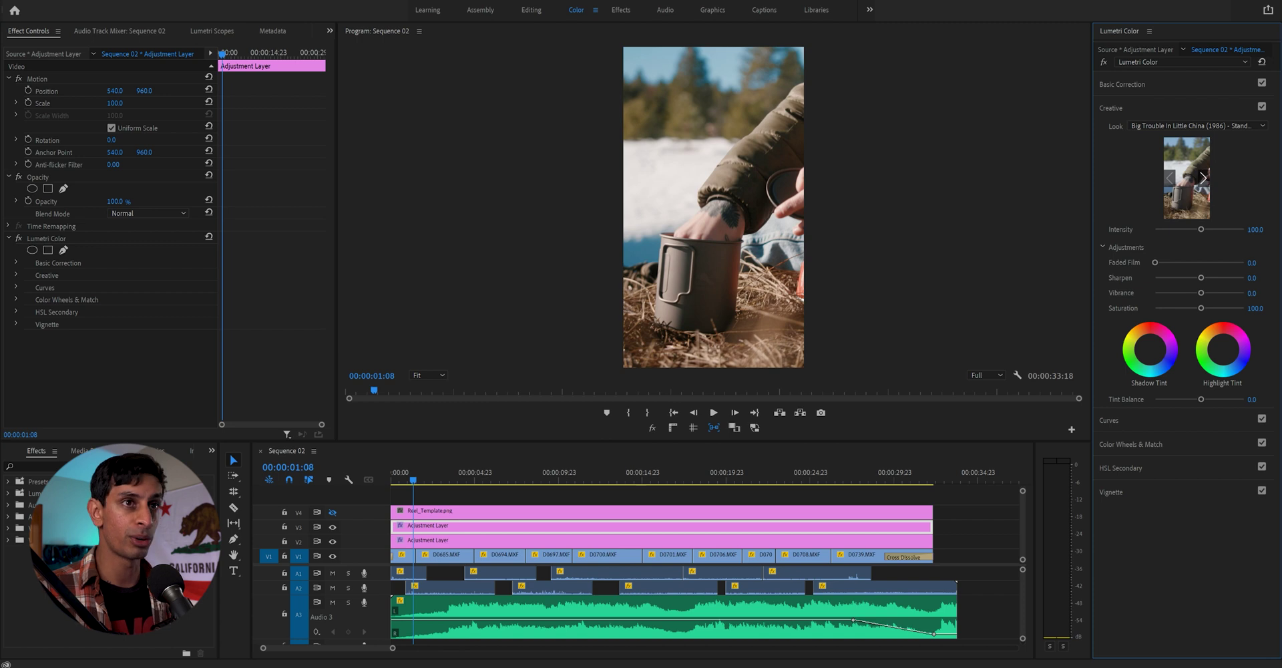
- Set the look's intensity to 75
left_click_drag(1201, 229, 1174, 229)
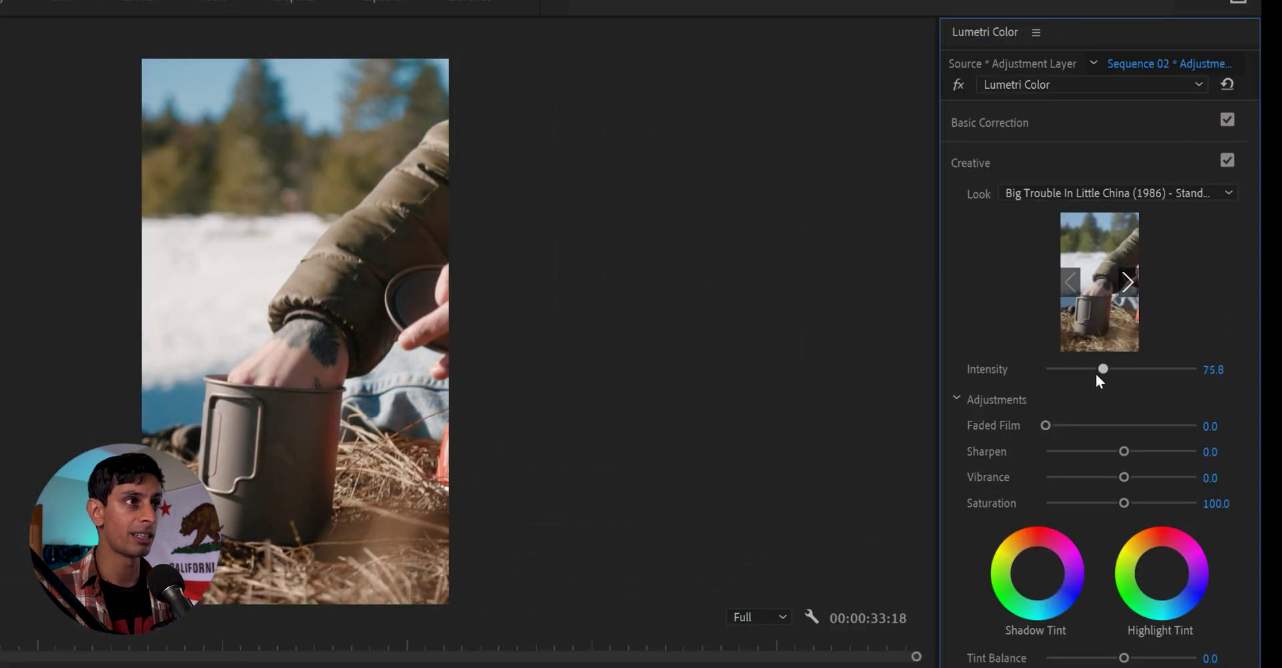
mouse_move(1096, 375)
left_mouse_down()
mouse_move(1062, 375)
mouse_move(1100, 374)
left_mouse_up()
left_click(1208, 367)
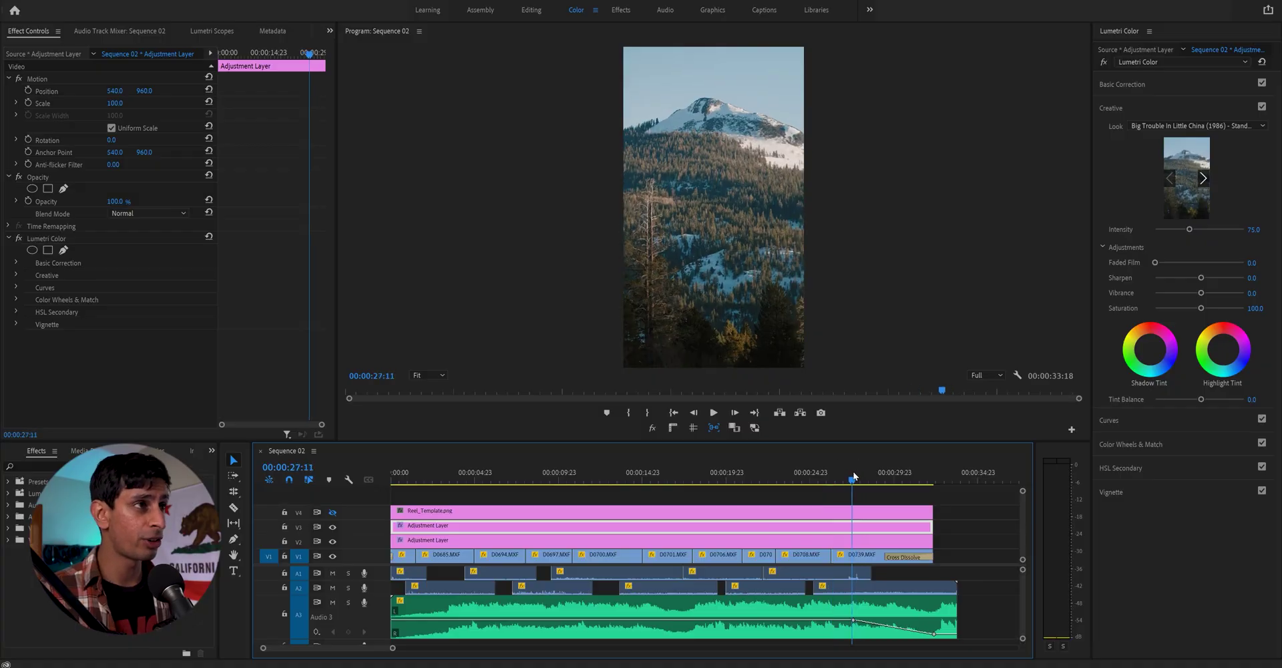
- Find Warp Stabilizer with 'warp s' and apply it to clip D0739.MXF
left_click_drag(869, 482, 720, 481)
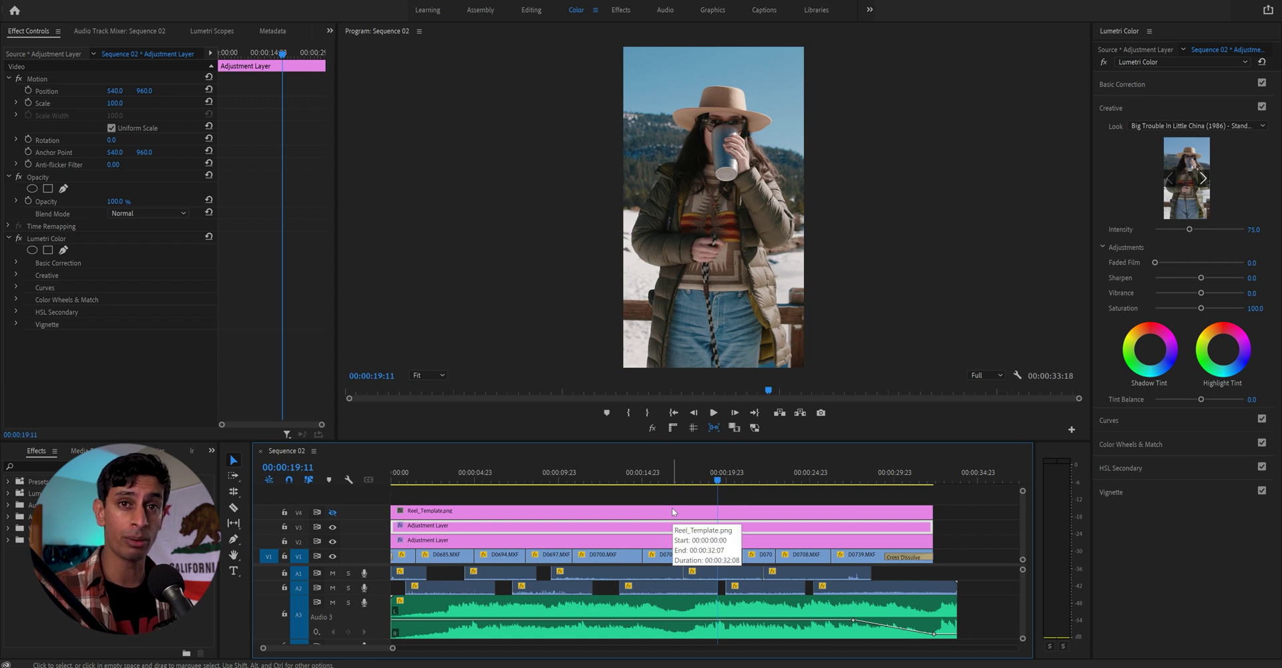
left_click(86, 462)
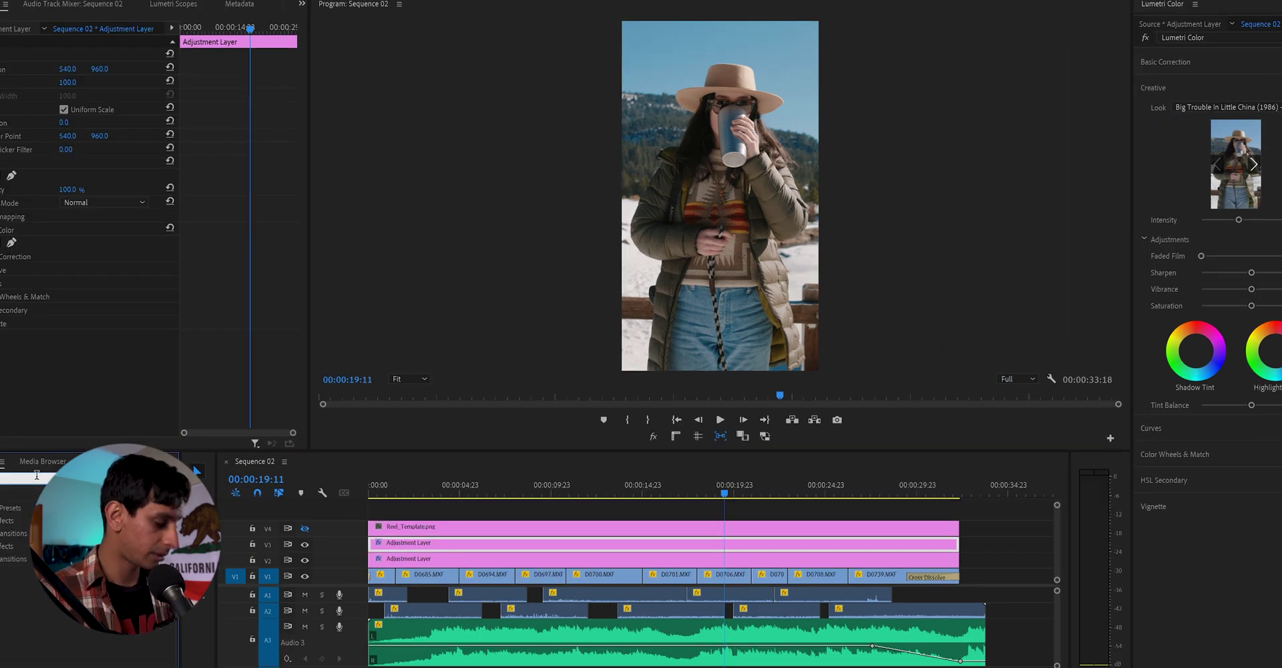
type("warp s")
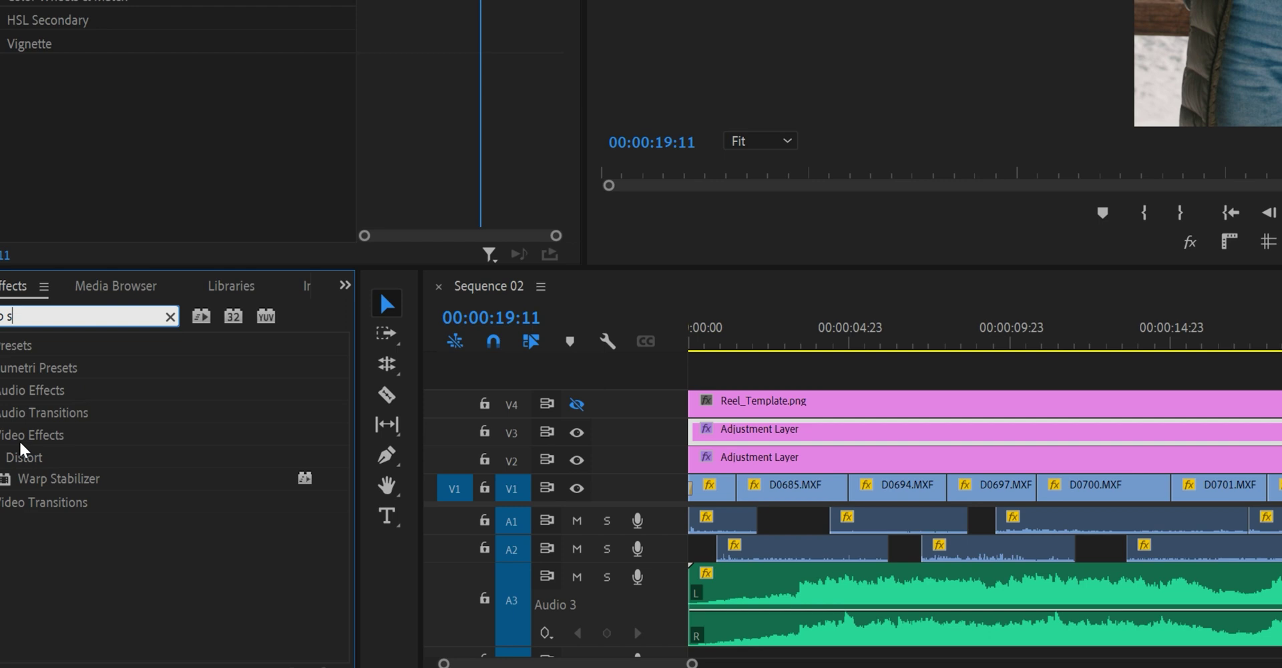
left_click(41, 479)
left_click_drag(25, 486, 1281, 497)
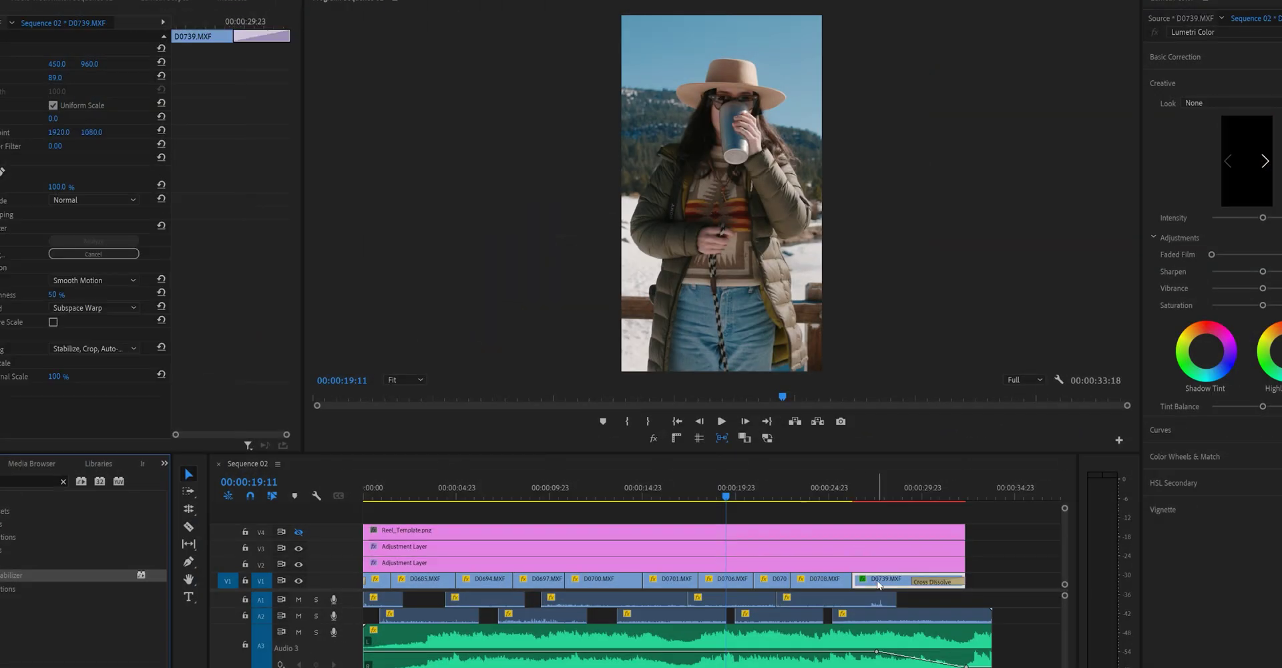
- Lower the Warp Stabilizer smoothness to 2%
left_click(880, 496)
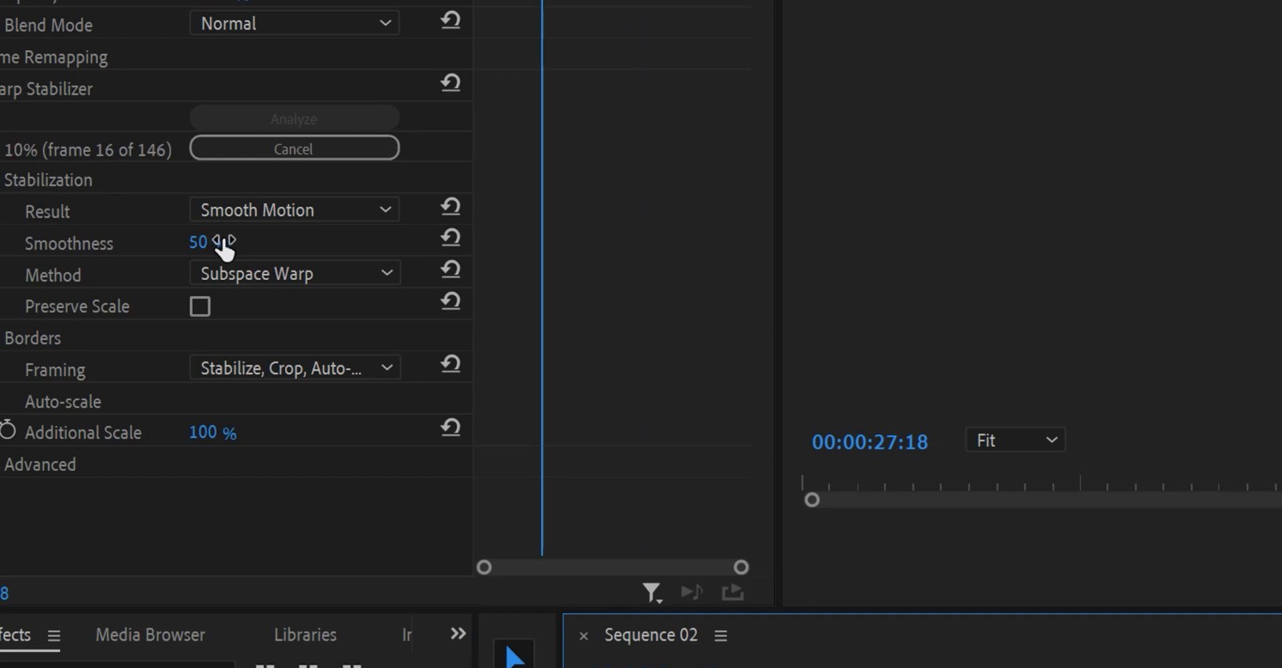
left_click(262, 250)
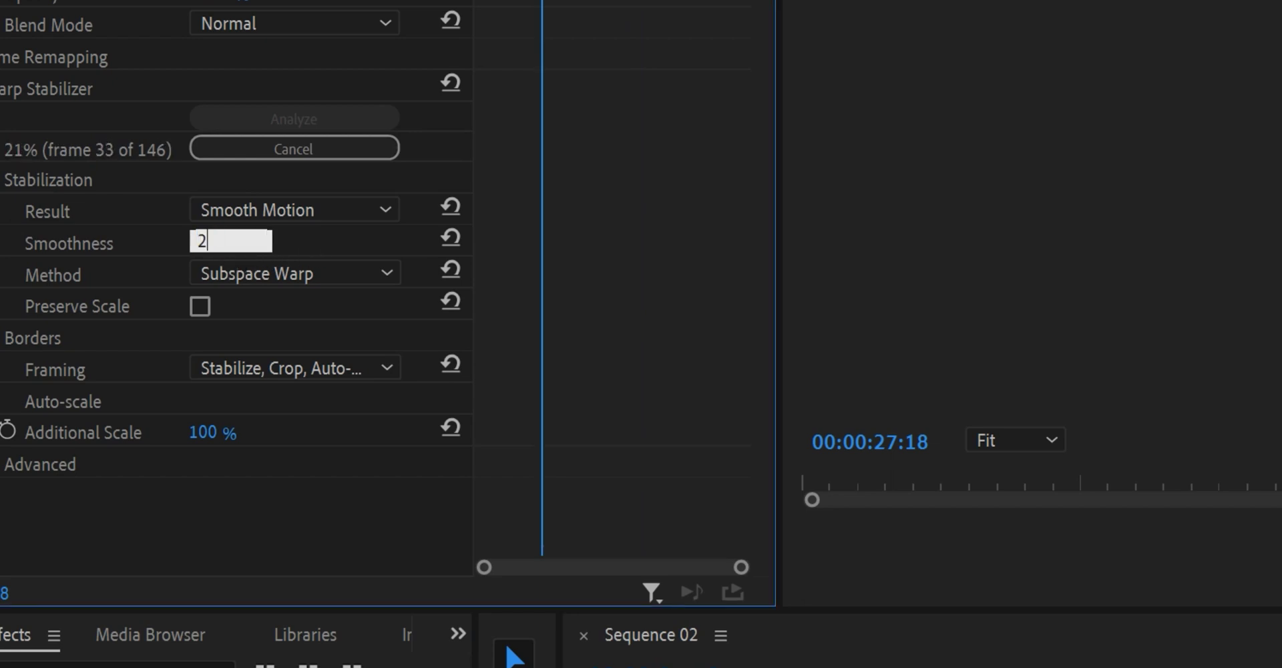
key("Return")
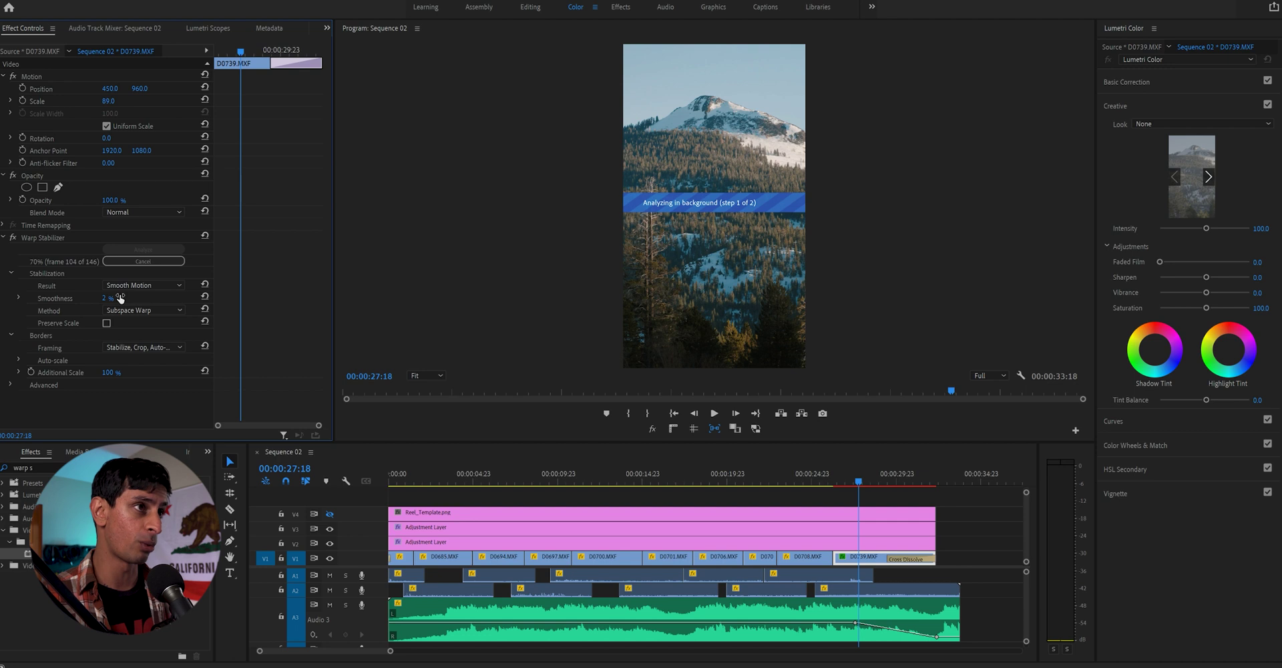
left_click(801, 557)
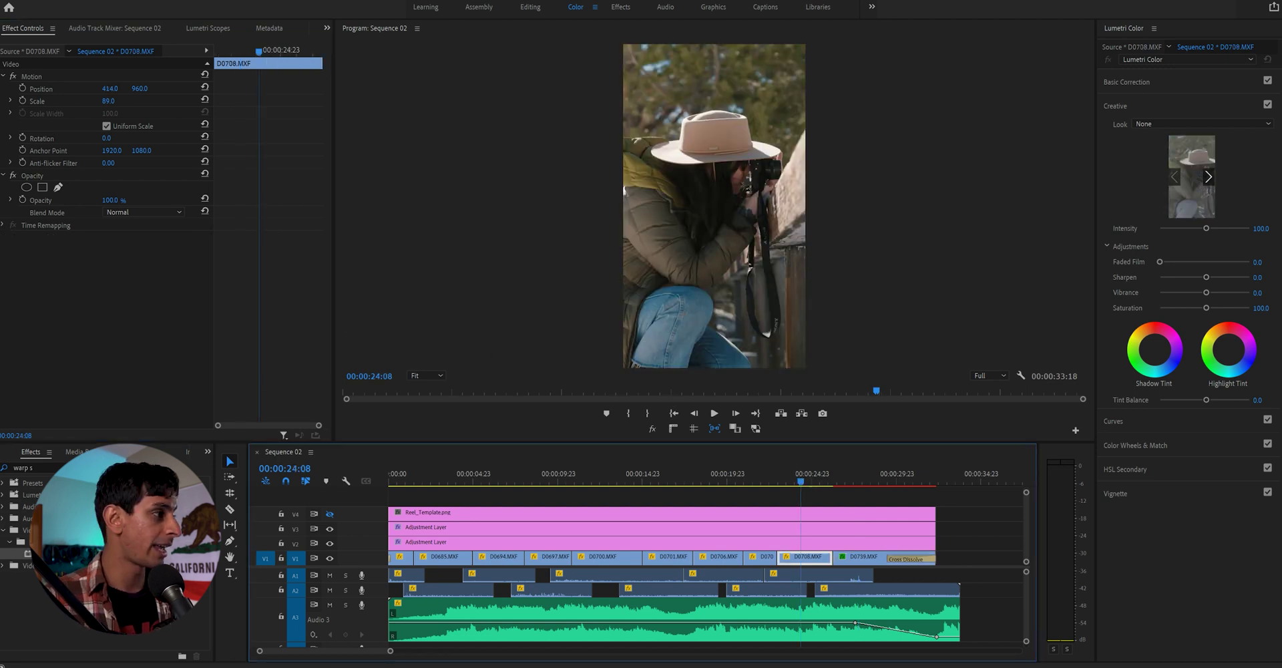
left_click_drag(40, 554, 804, 556)
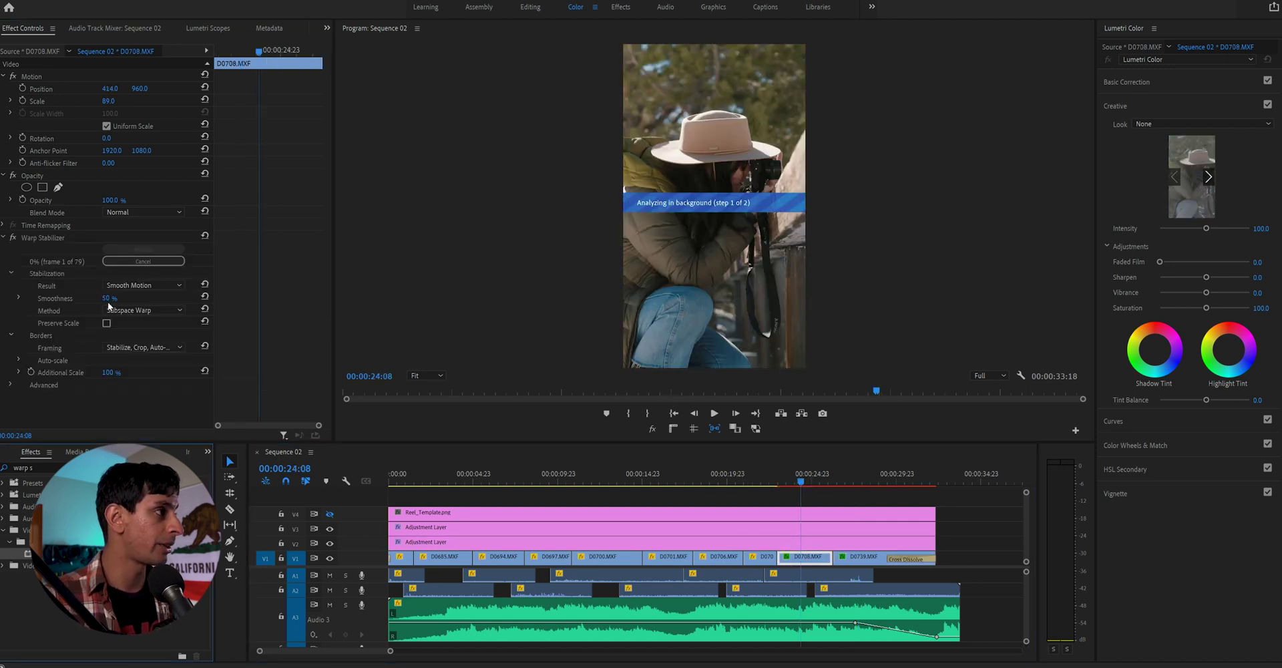
left_click(759, 480)
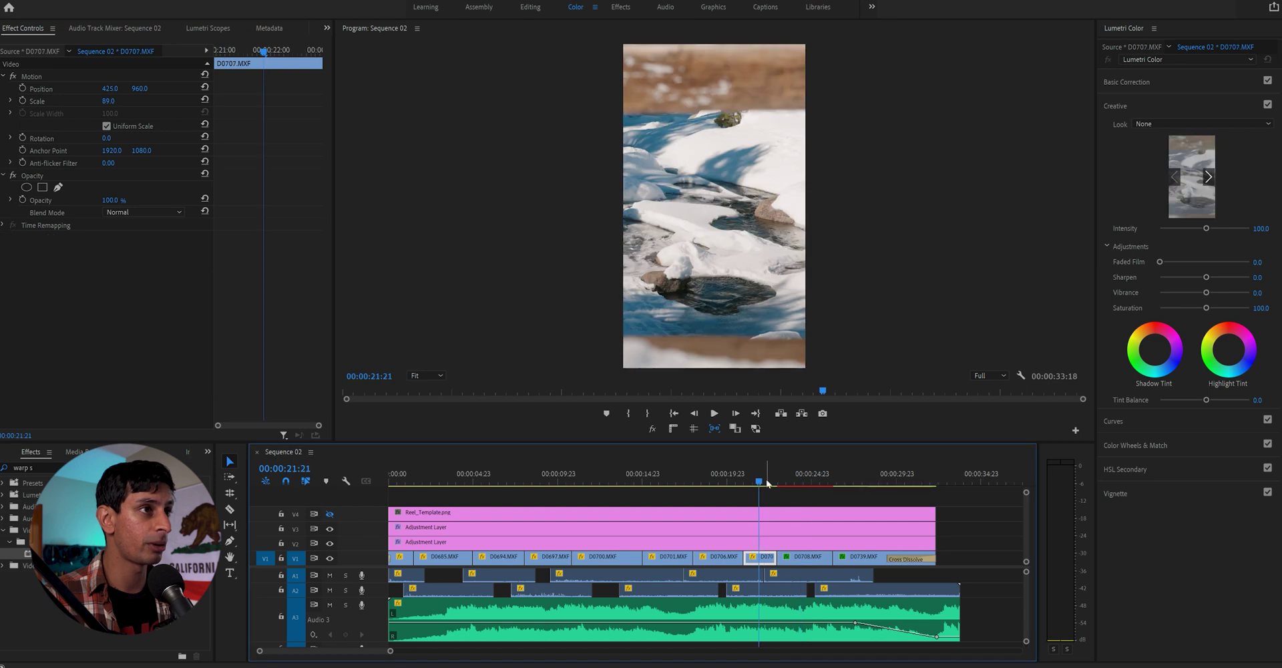
left_click_drag(767, 481, 877, 480)
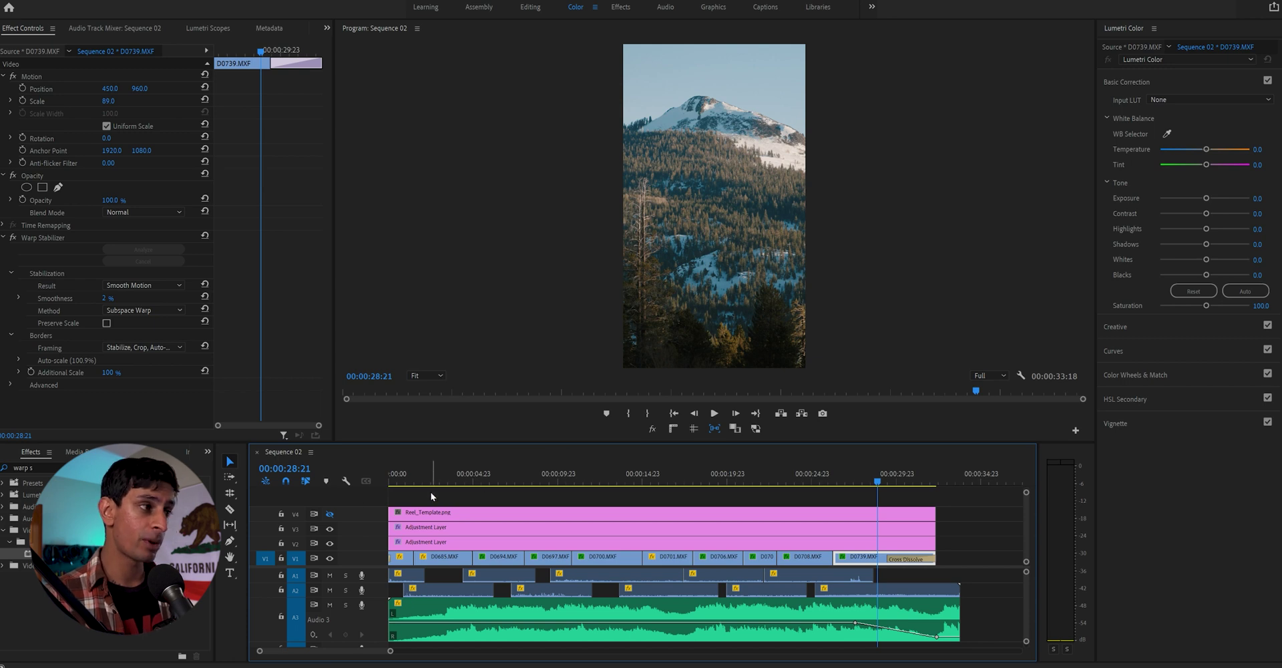
- From the sequence start, turn on the V4 Reel_Template.png overlay to check the Instagram framing
left_click(393, 475)
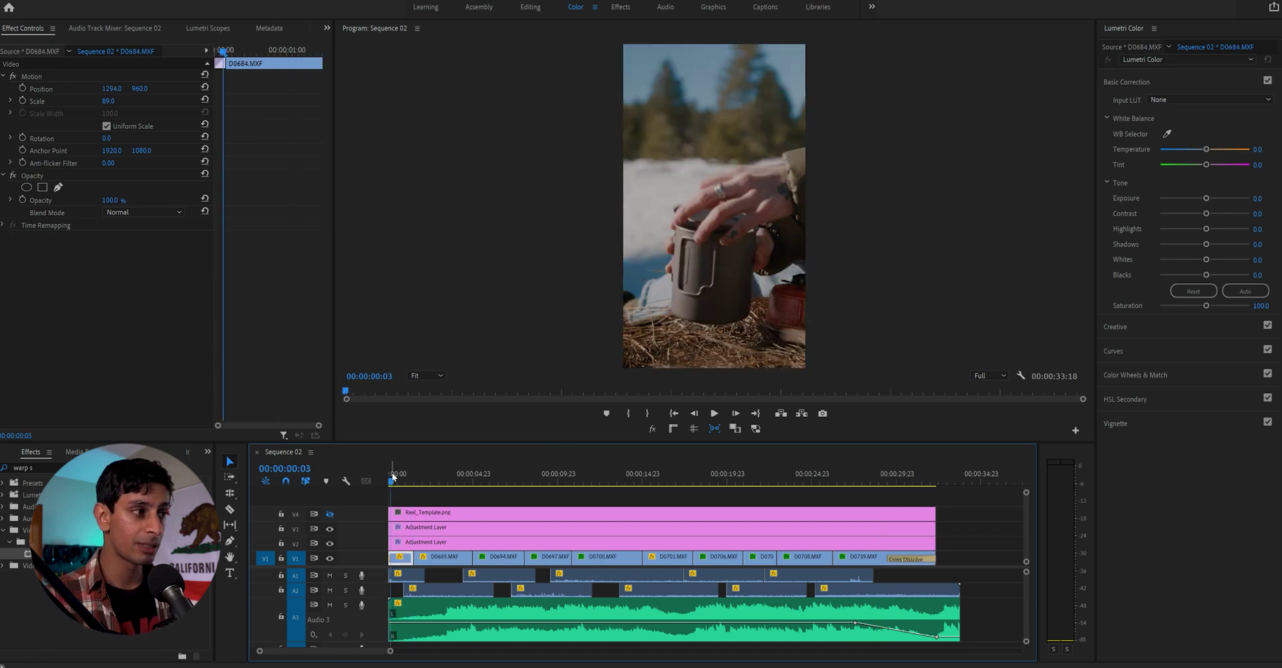
left_click(330, 514)
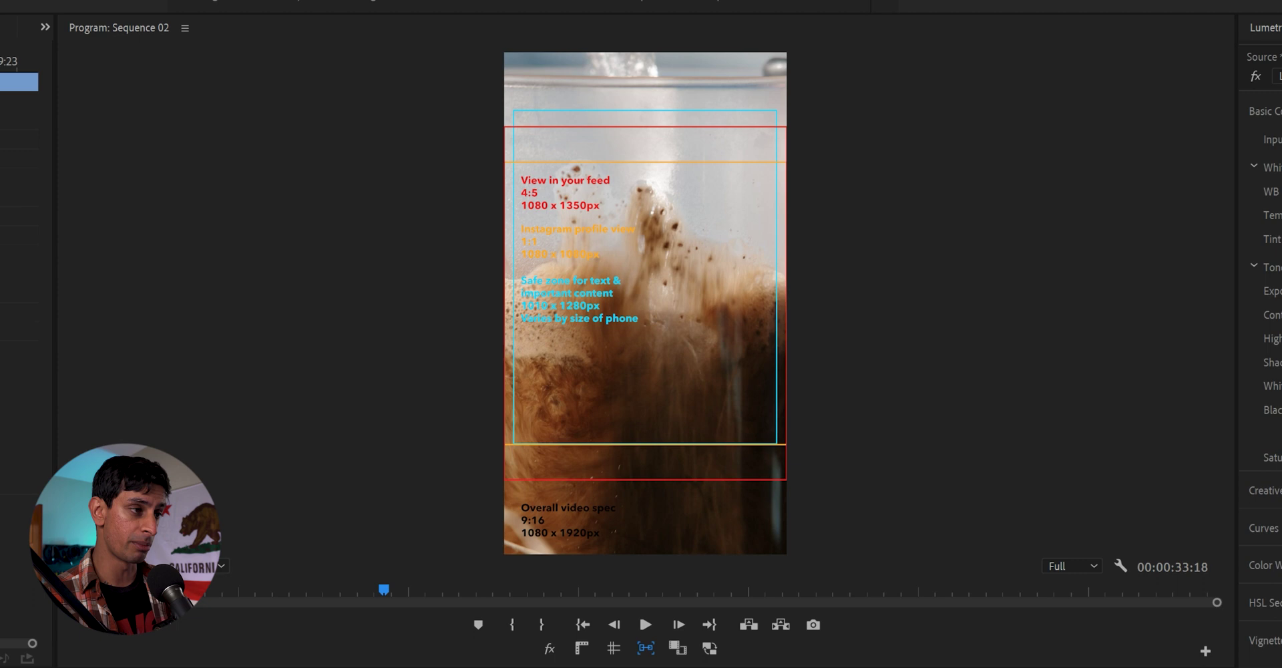
key("Down")
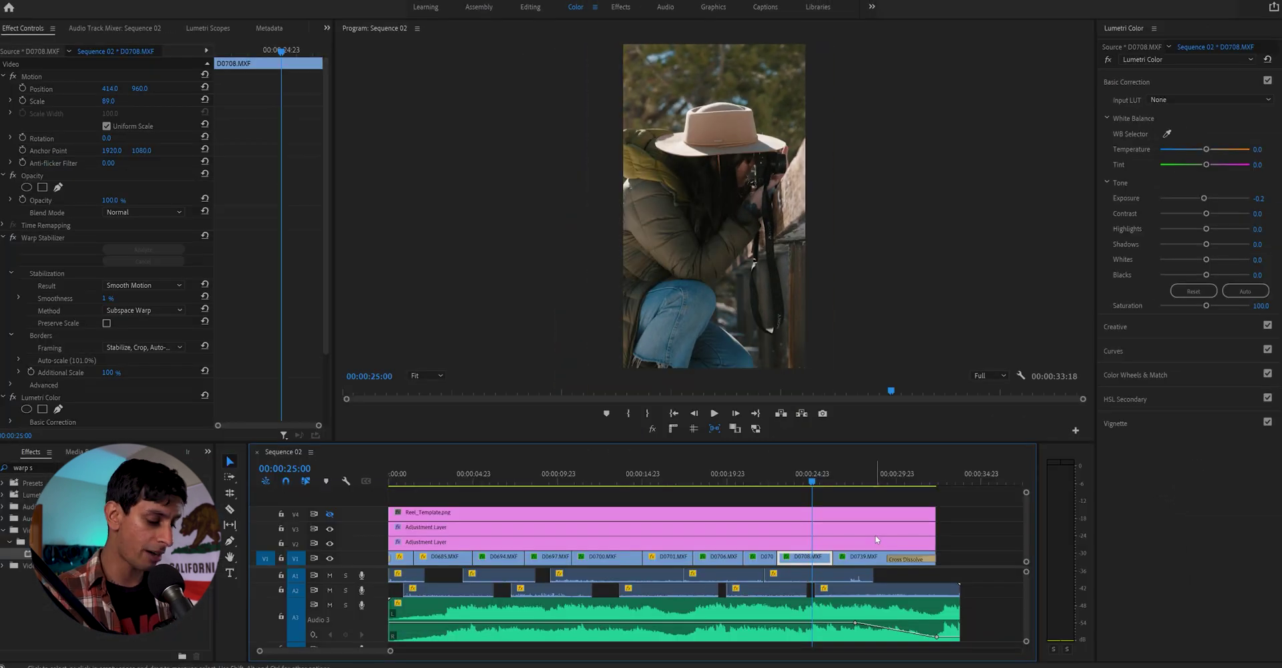
- Fit the whole sequence in the timeline and set the Out point at the end of the music
key("backslash")
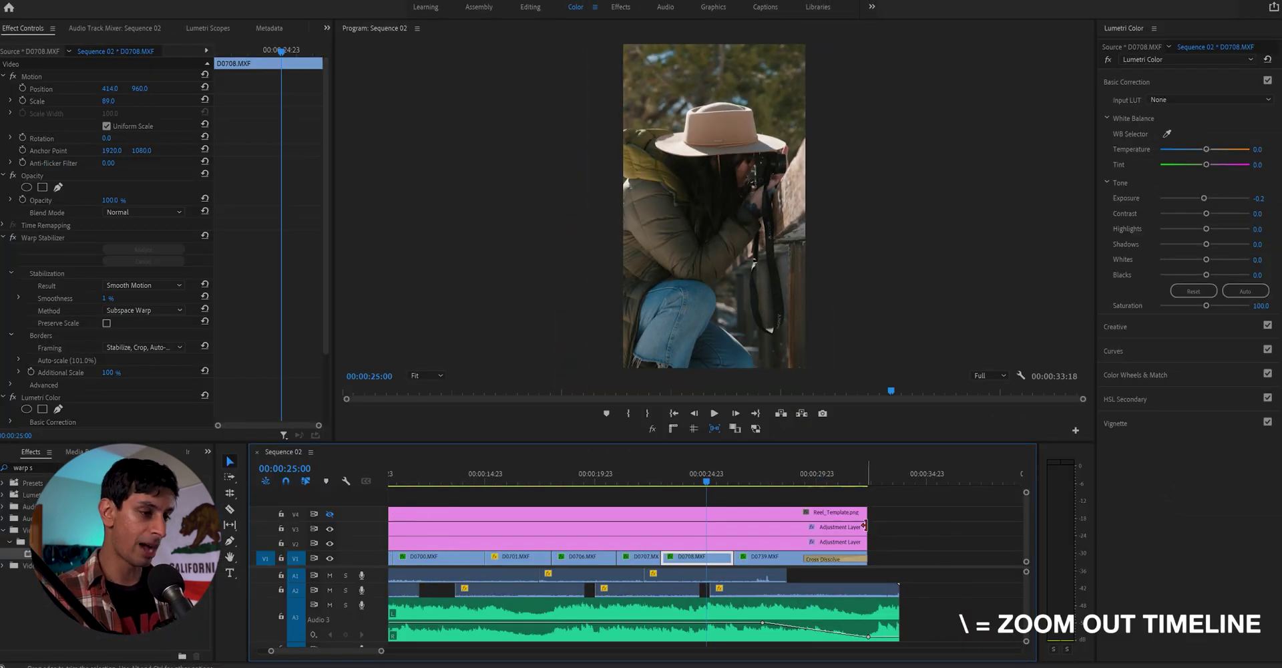
key("backslash")
left_click(982, 507)
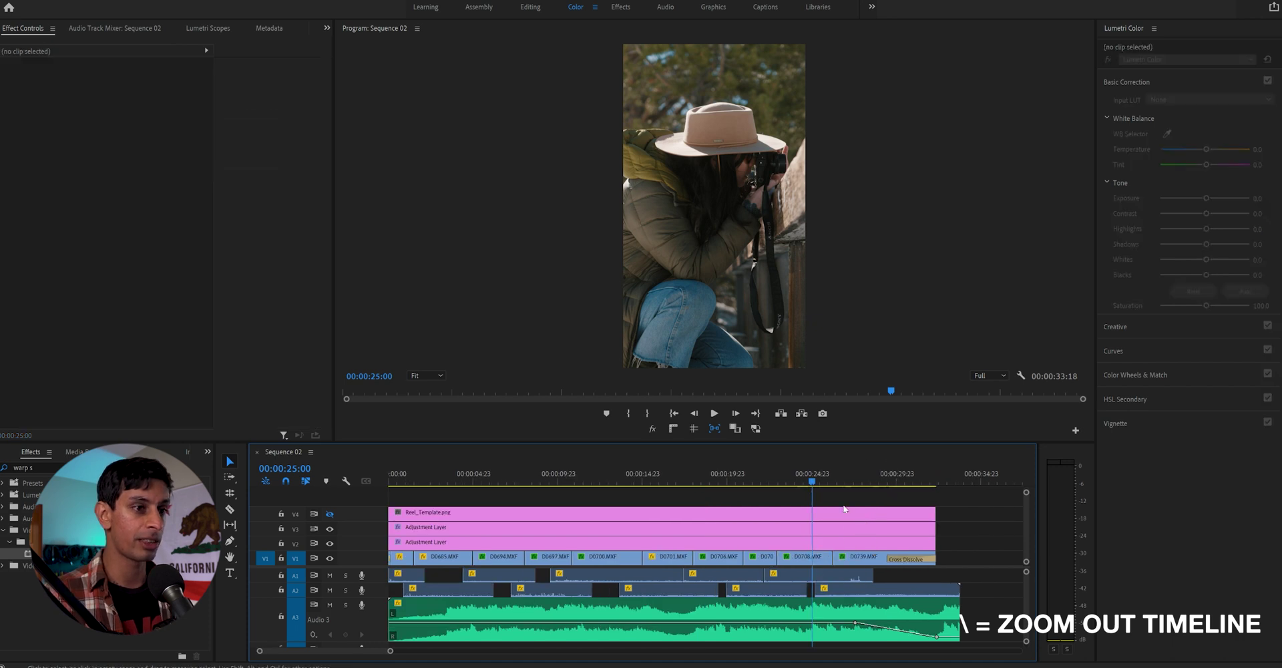
left_click(963, 481)
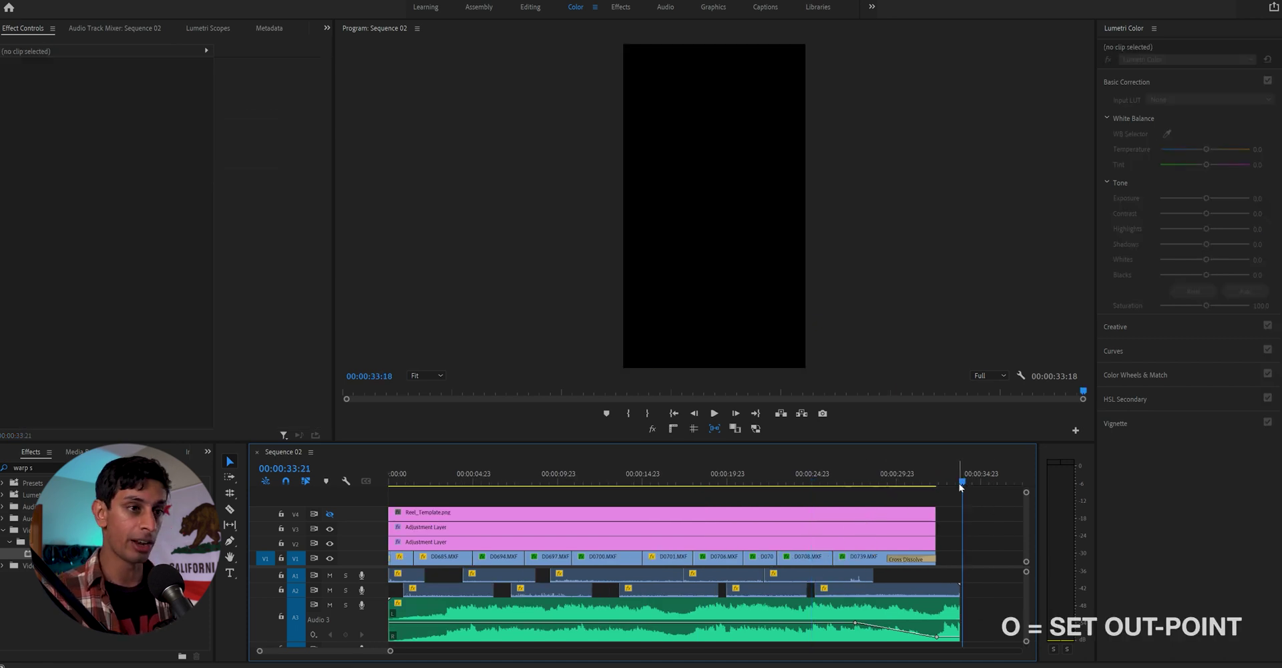
key("o")
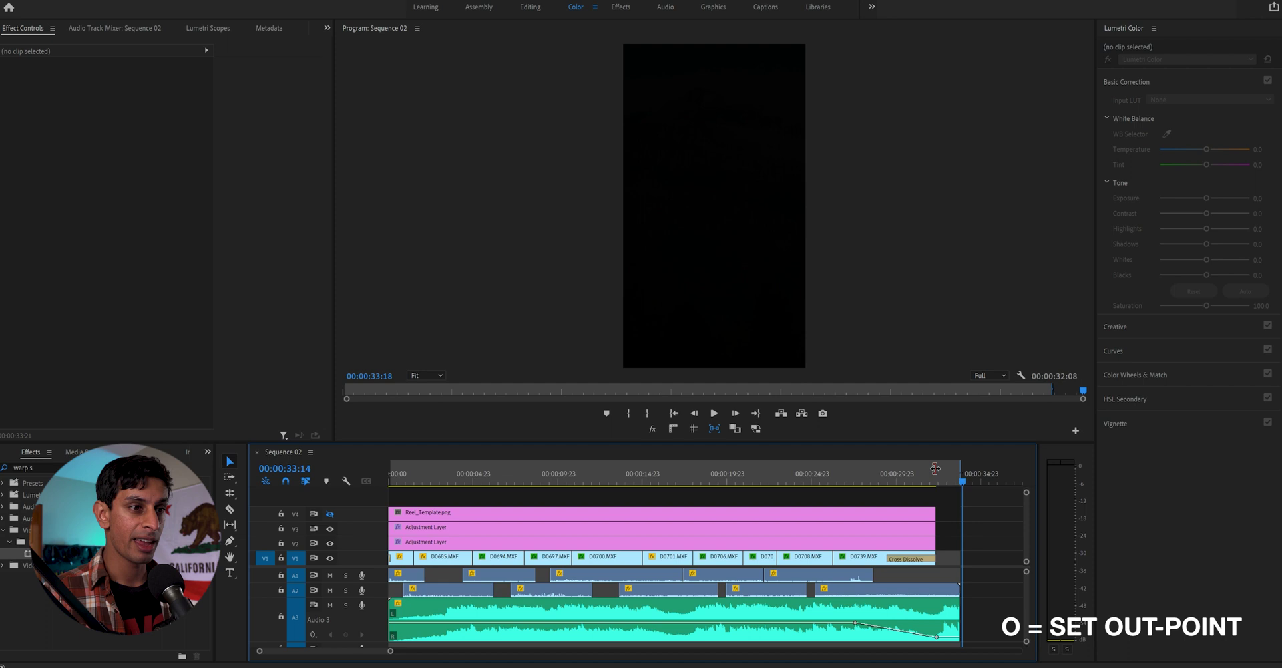
left_click_drag(962, 465, 945, 471)
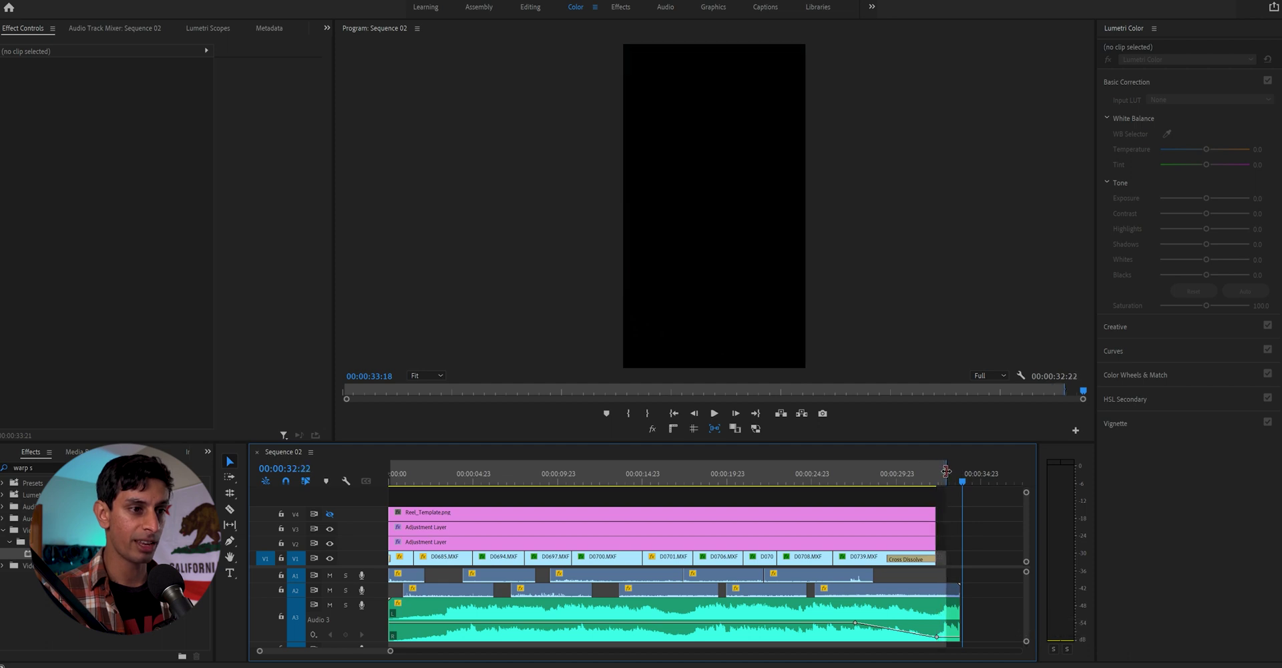
left_click_drag(943, 471, 960, 472)
double_click(378, 588)
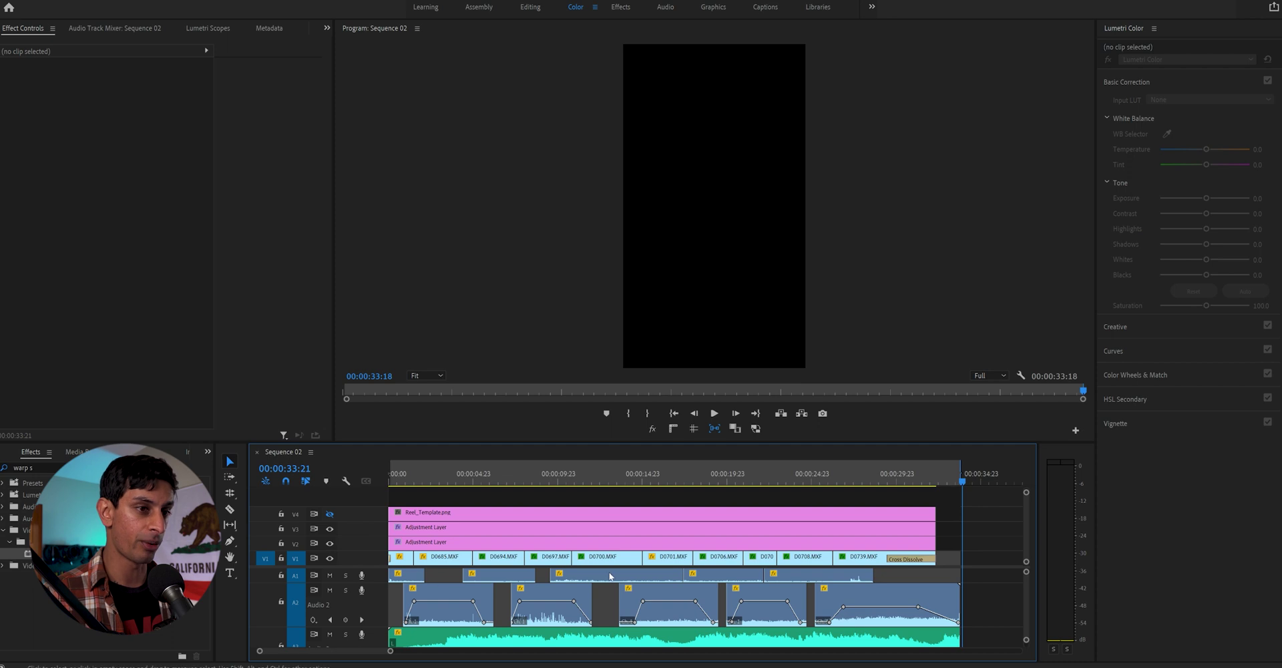
- Set the In point at 00:00 and scrub through the 00:00:33:18 range to preview it
key("Home")
key("i")
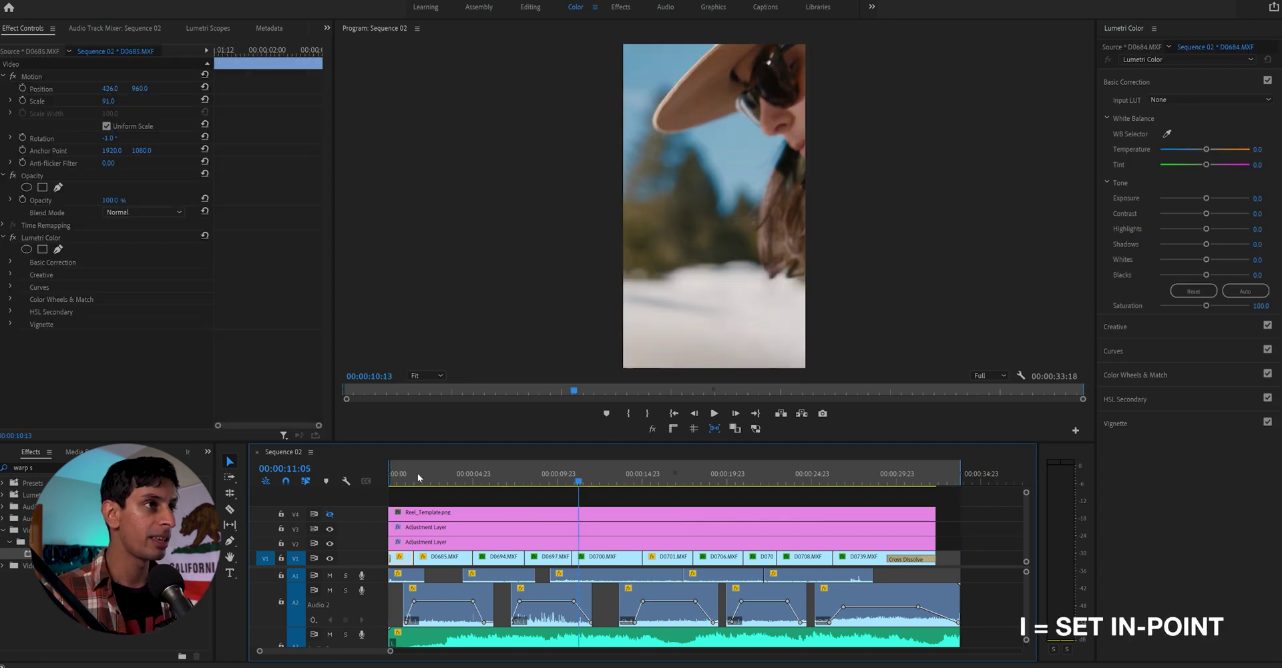
left_click_drag(418, 473, 471, 472)
left_click_drag(559, 483, 831, 485)
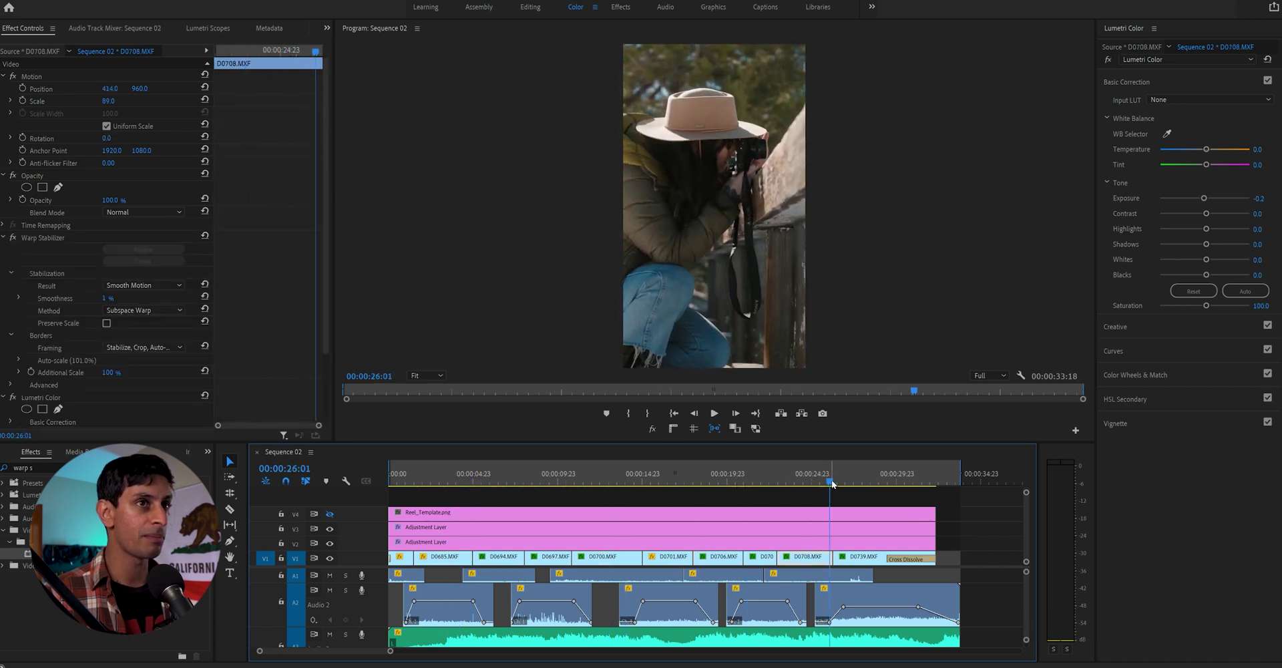
left_click(961, 509)
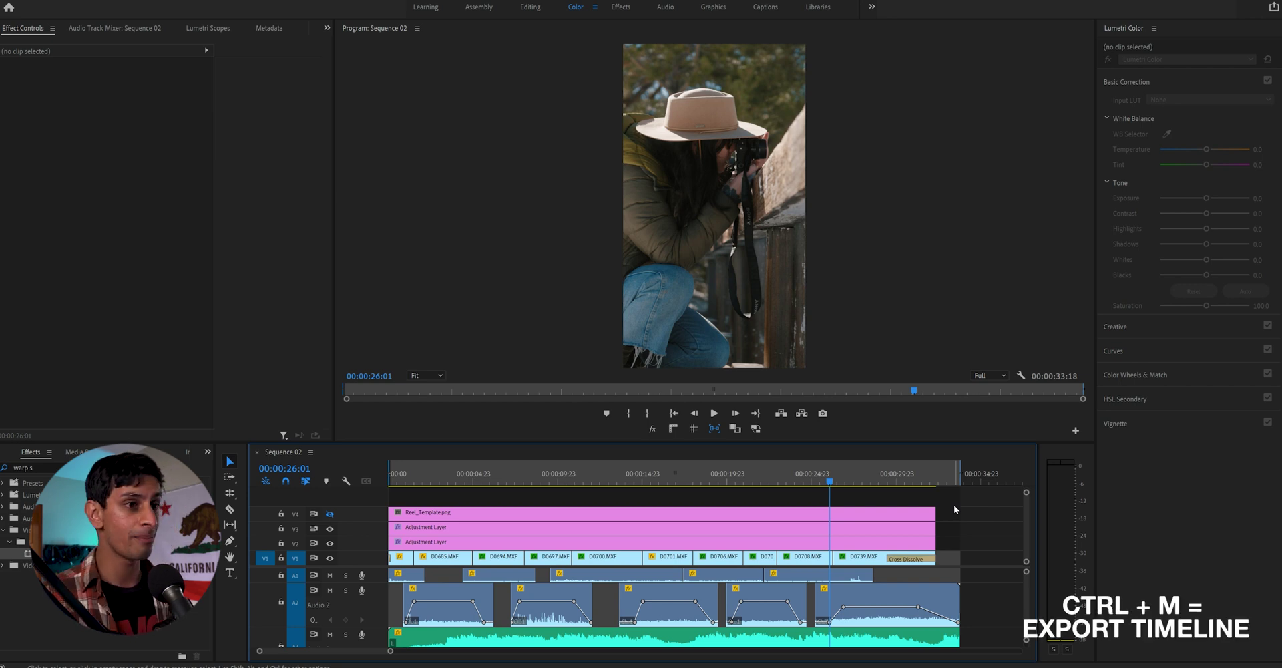
key("ctrl+m")
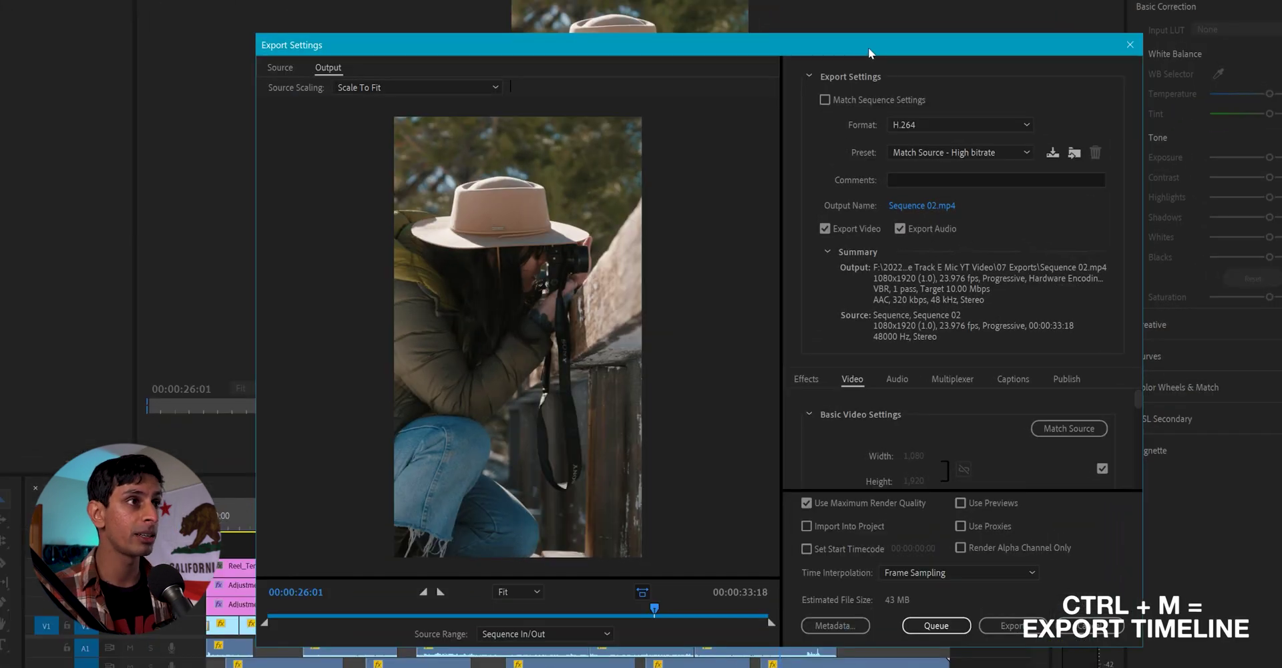
- Export the range as Instagram_Reel.mp4 into 06 Exports using H.264, Match Source - High bitrate, 1080x1920
left_click_drag(868, 47, 707, 25)
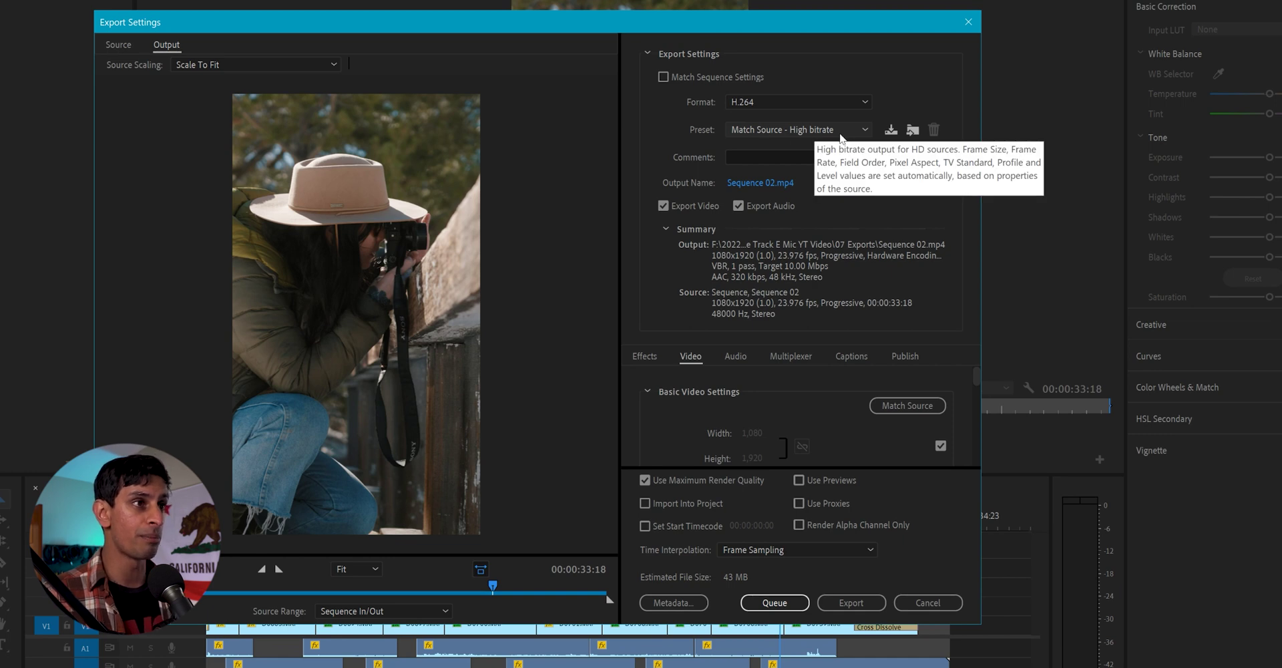
scroll(699, 415, "down", 1)
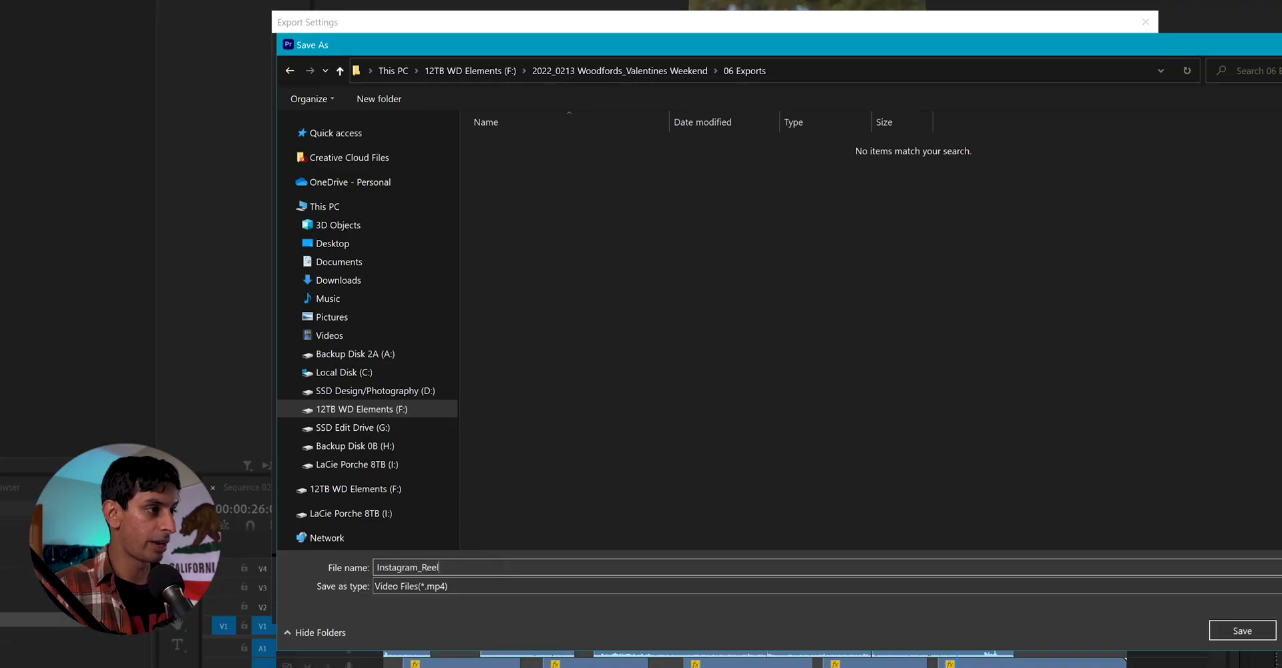
left_click(1241, 630)
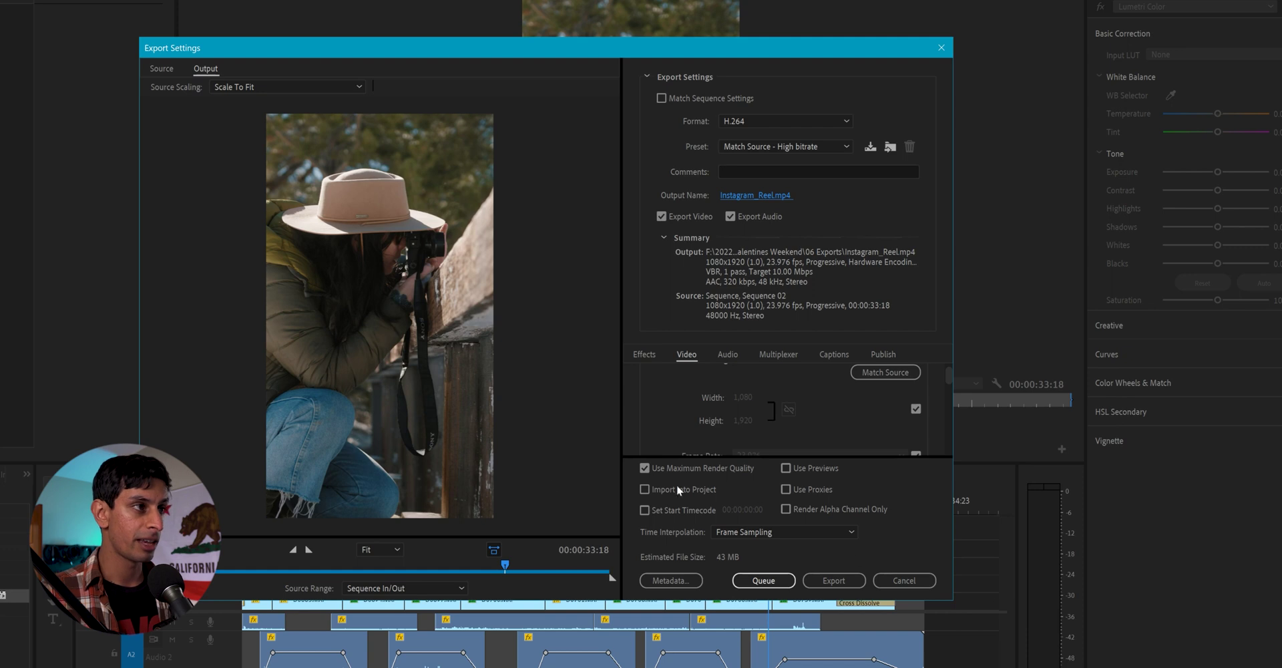
left_click(336, 569)
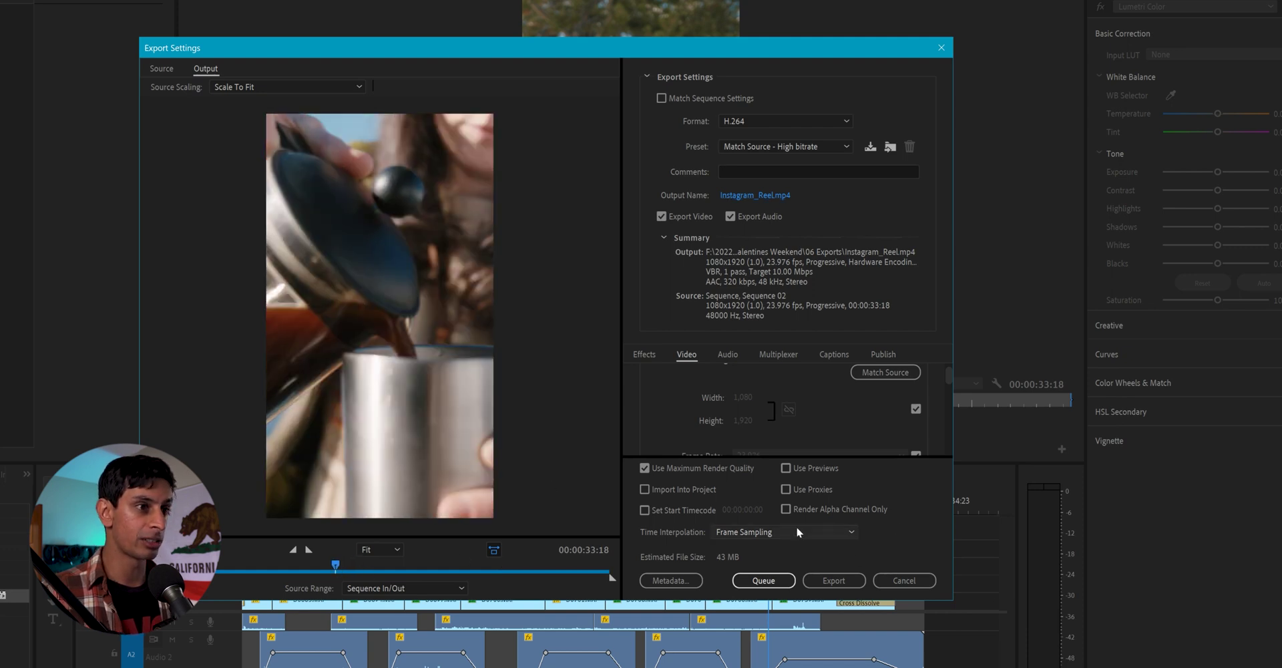
left_click(847, 580)
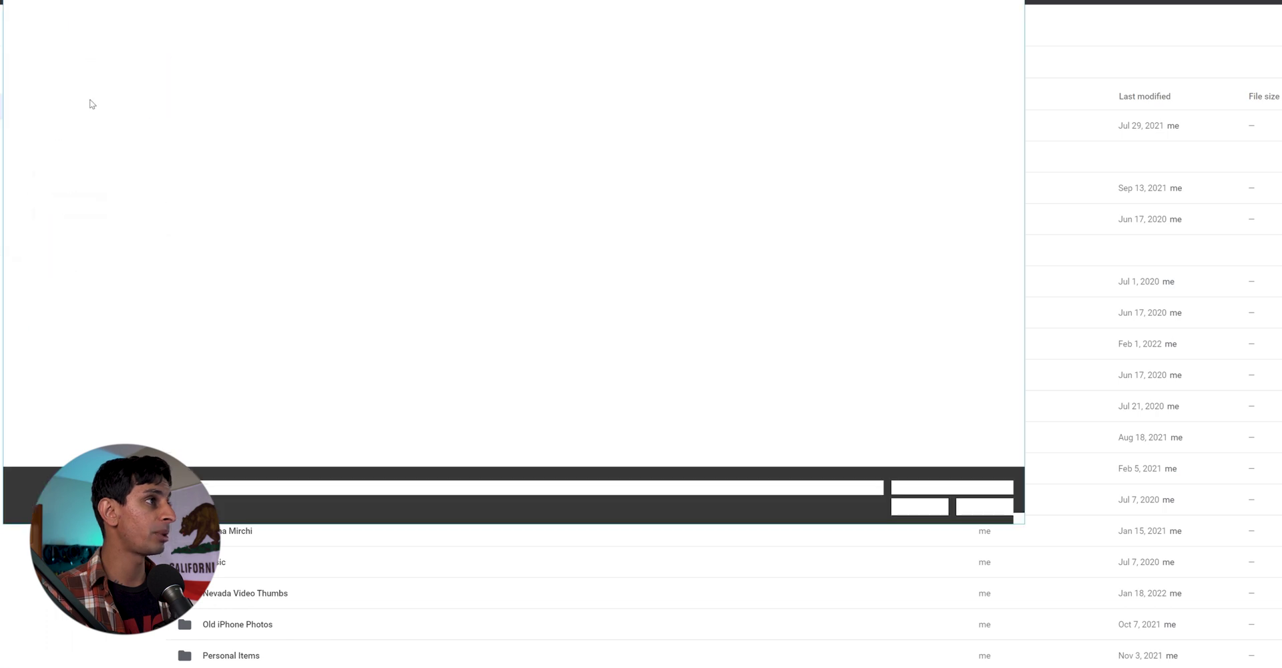
- Browse the 12TB WD Elements (F:) drive to locate Instagram_Reel.mp4 for upload
left_click(67, 323)
scroll(346, 240, "down", 5)
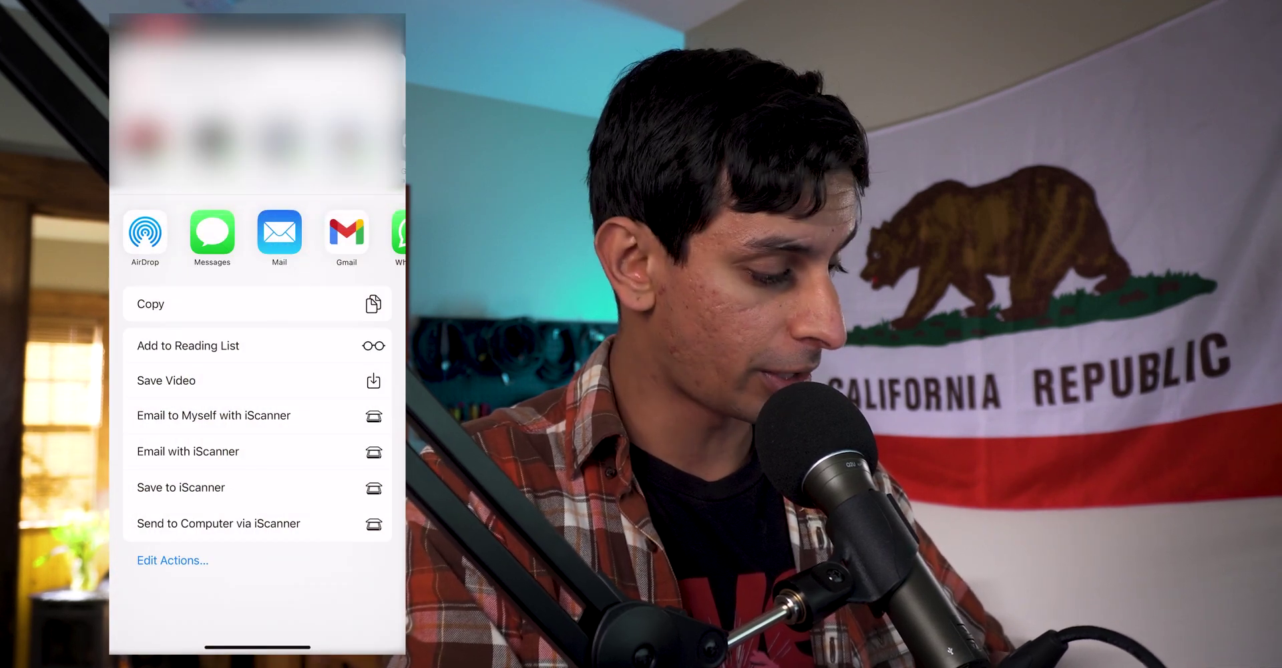
- Save Instagram_Reel.mp4 from Google Drive to the phone as a video
left_click(200, 380)
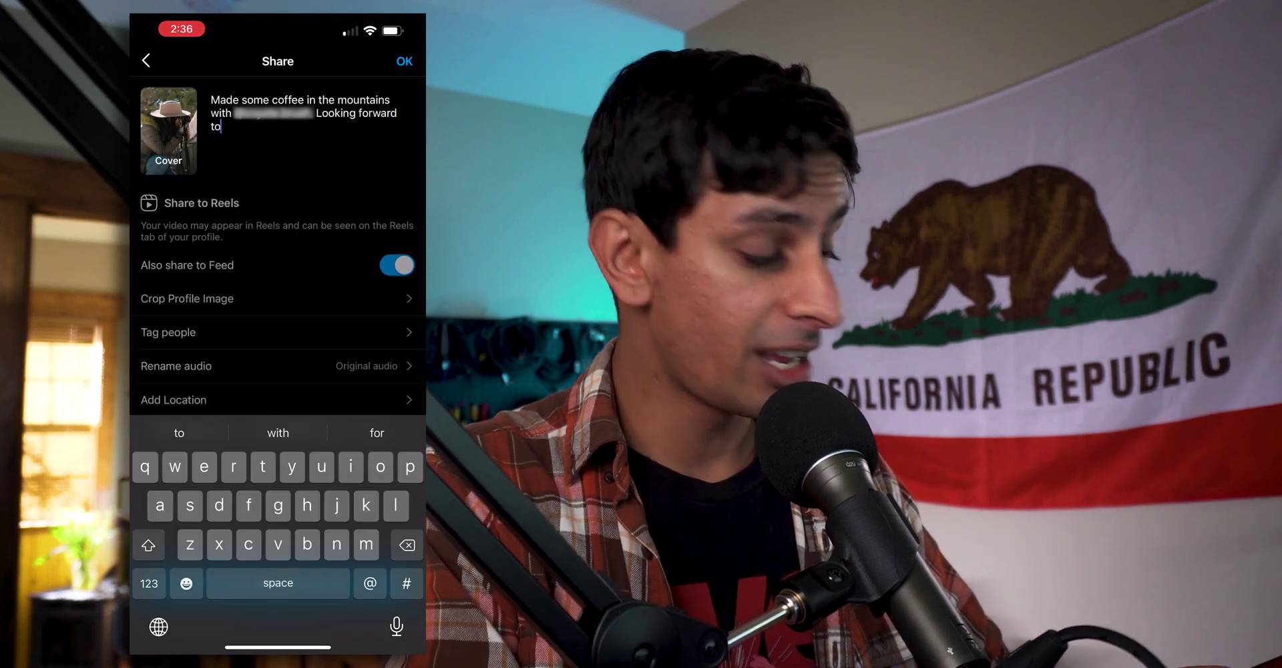
- Finish the caption with 'doing this more in the Spring!'
type("spring")
key("BackSpace")
key("BackSpace")
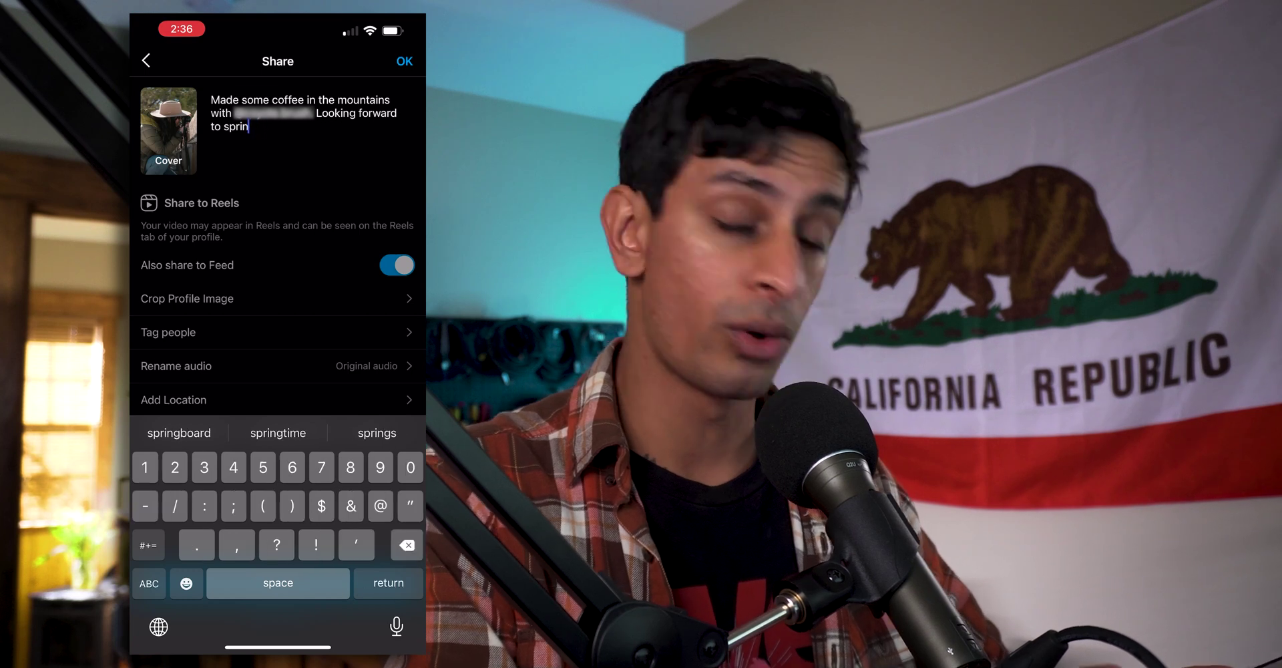
key("BackSpace")
key("BackSpace")
key("BackSpace")
key("BackSpace")
key("BackSpace")
type("doing this more in the")
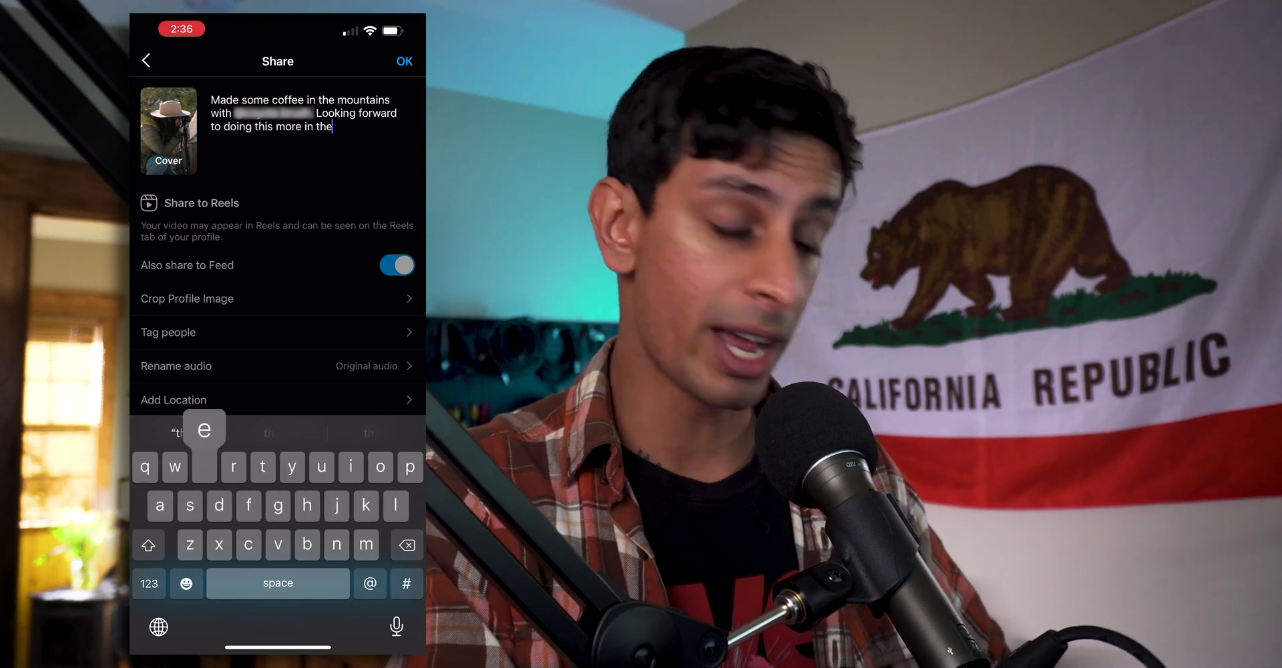
type(" Spring!")
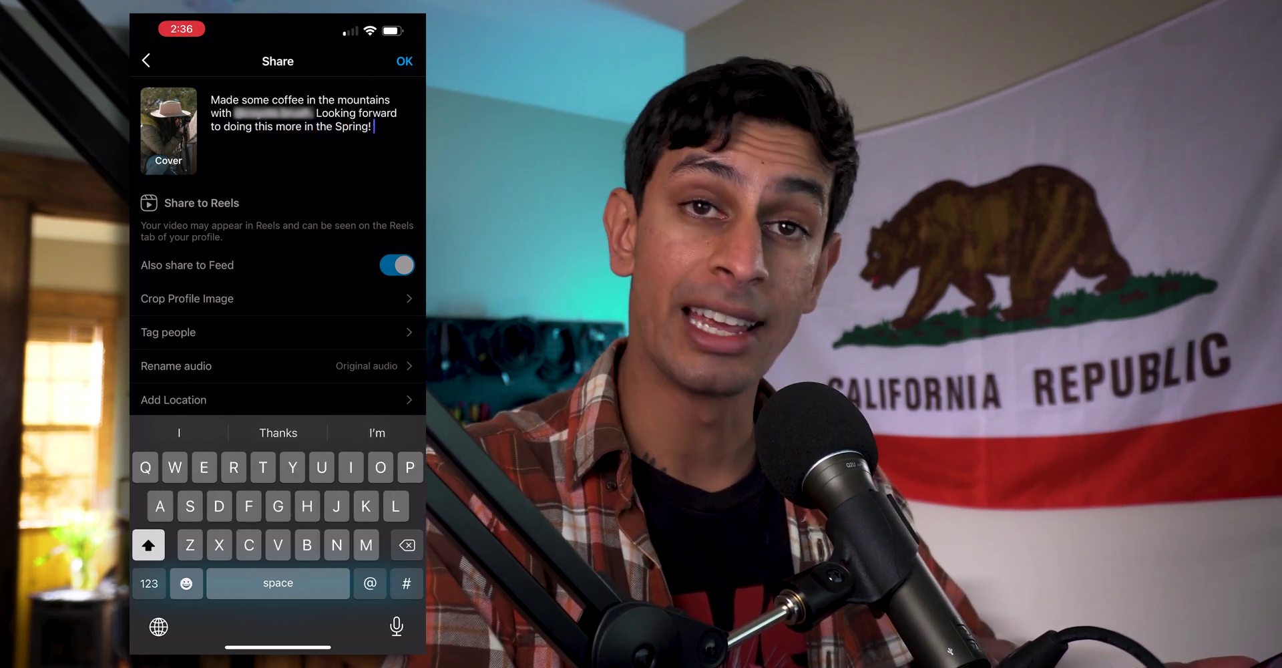